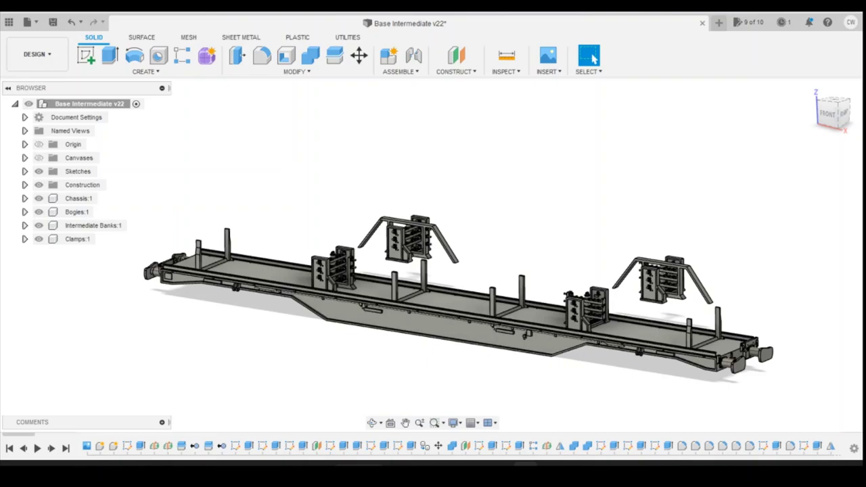
View the reference photo P-062 TWY 8-10-89.jpg of the yellow wagon in Photos, and return to Fusion 360
mouse_move(500, 464)
click(521, 438)
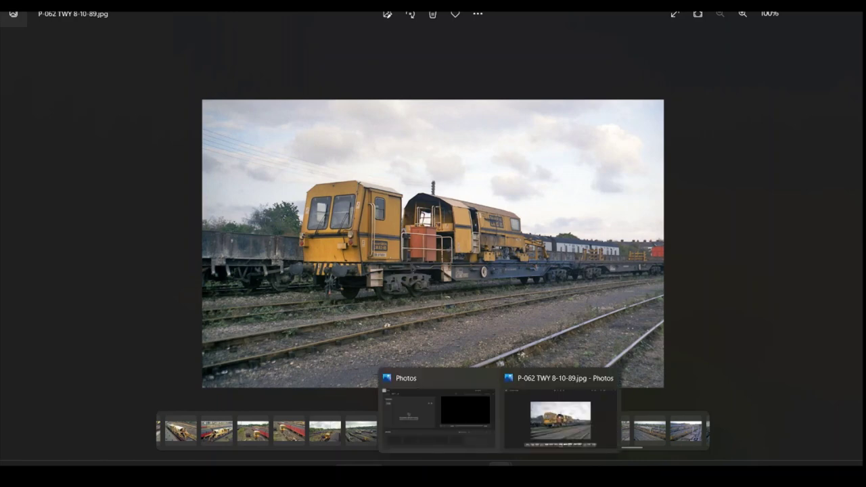
click(525, 473)
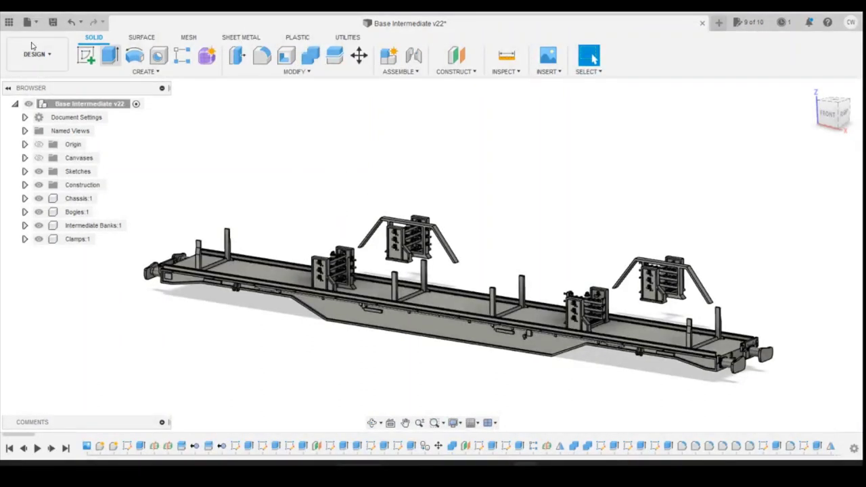
Start saving the design as a new copy and choose the LWRT project as its location
click(28, 22)
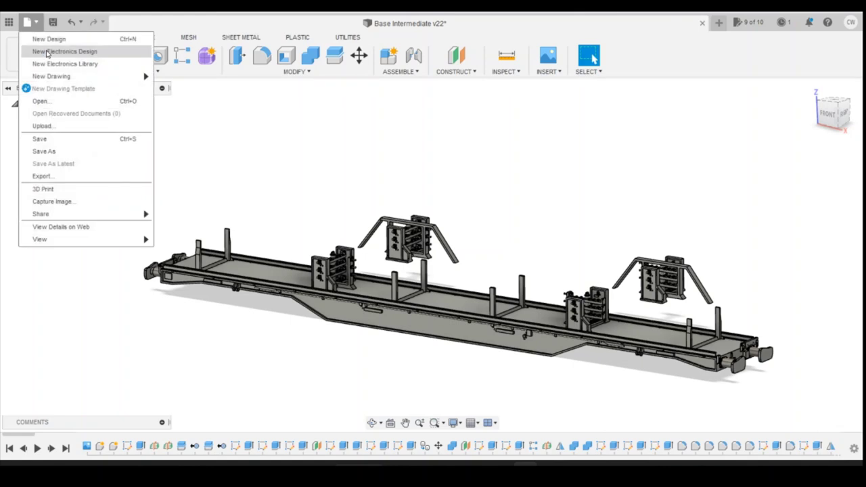
click(60, 151)
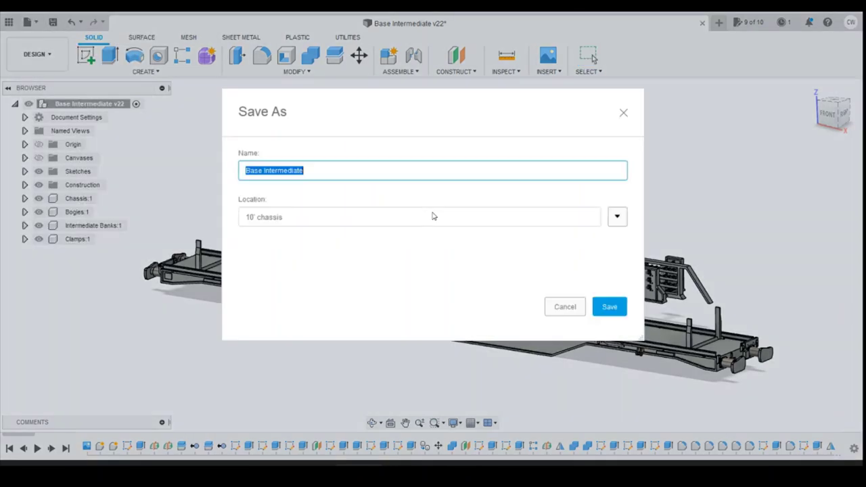
click(616, 216)
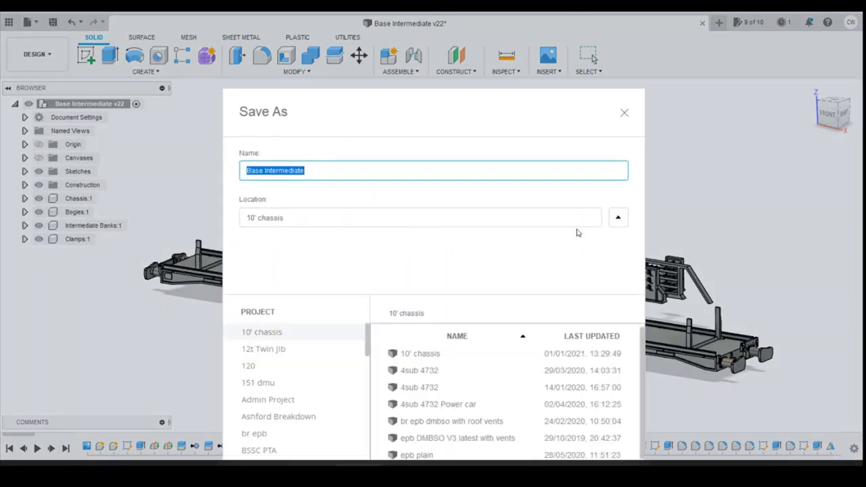
scroll(291, 372, down, 5)
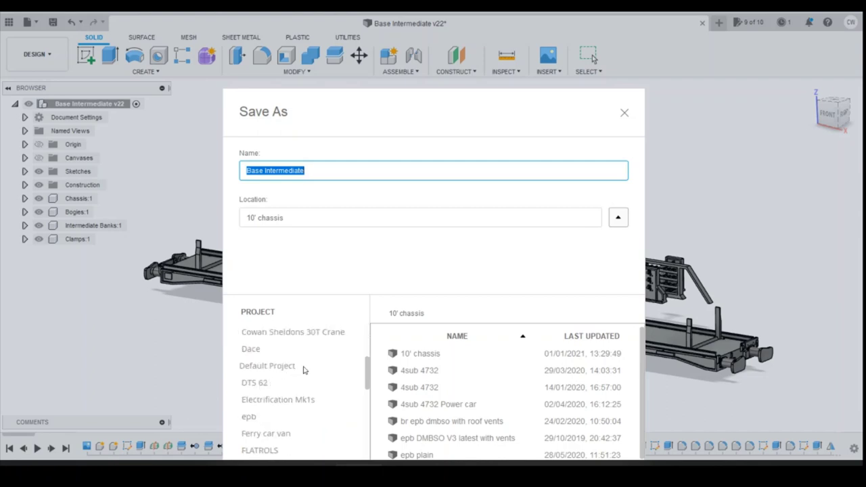
scroll(304, 369, down, 3)
click(264, 435)
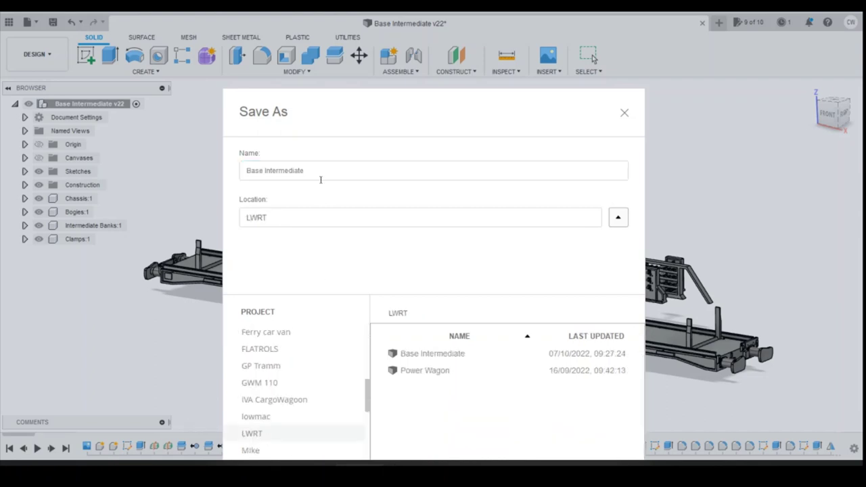
Name the copy "Stabling wagon" and save it
triple_click(317, 172)
text(ST)
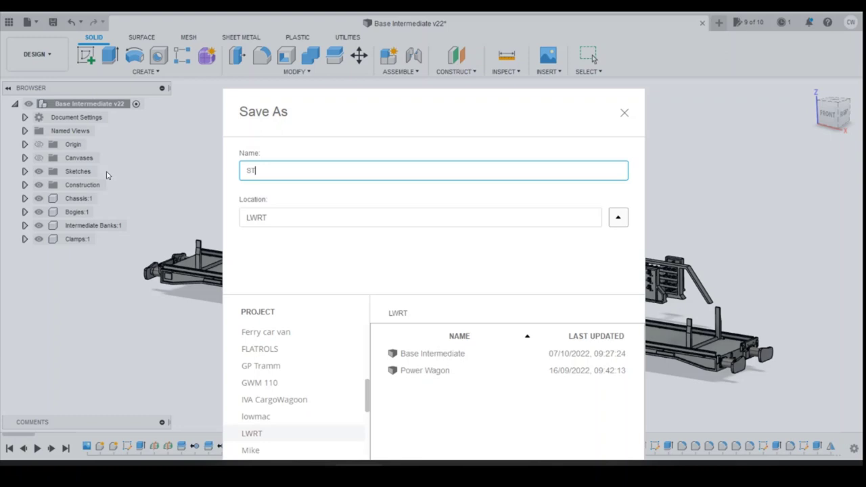
text(abling wagon)
click(253, 170)
key(BackSpace)
text(t)
drag(546, 105, 539, 14)
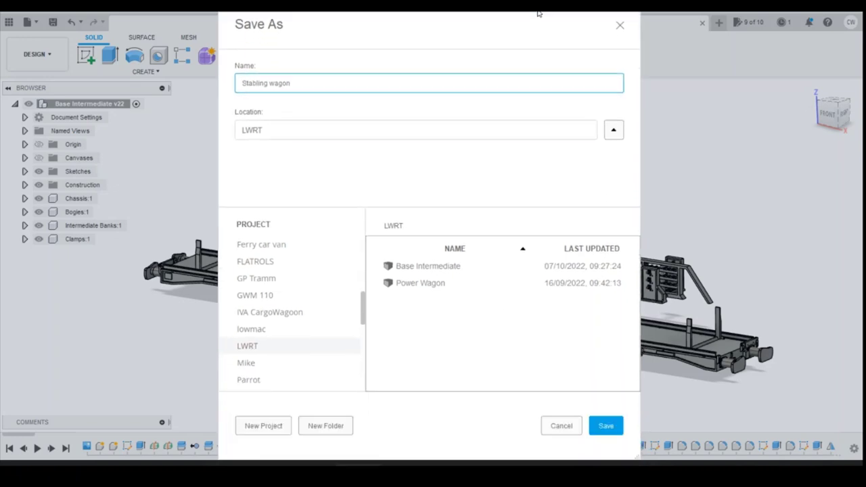
click(606, 426)
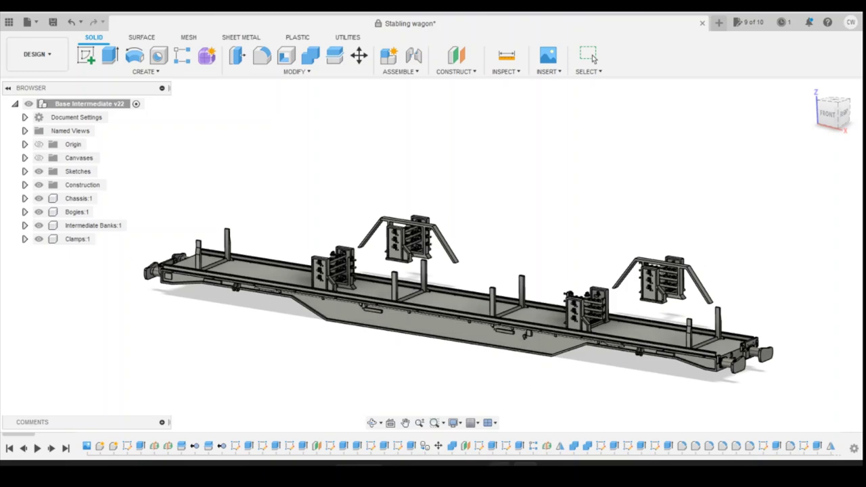
Consult the yellow wagon photo in Photos, and hide the Intermediate Banks and Clamps components back in Fusion 360
click(566, 397)
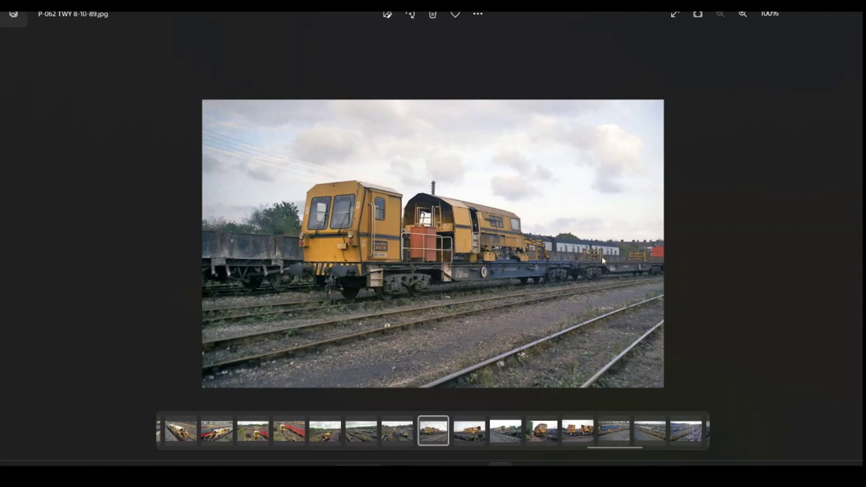
click(526, 464)
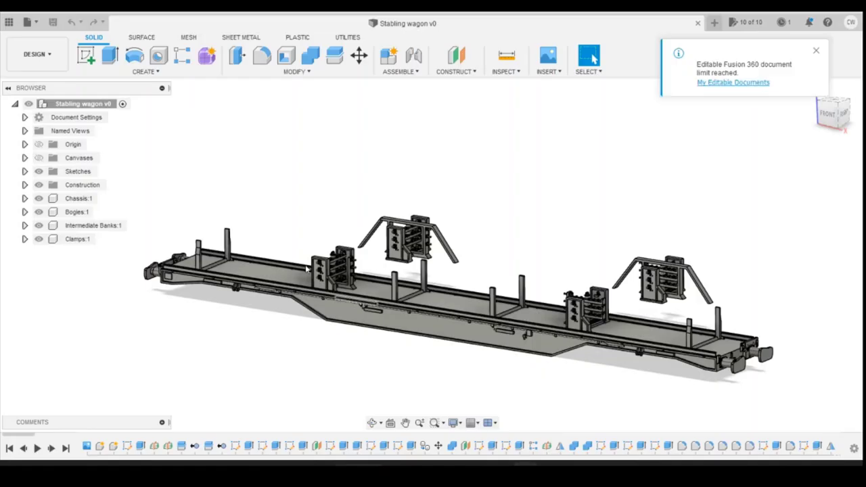
click(39, 226)
click(38, 239)
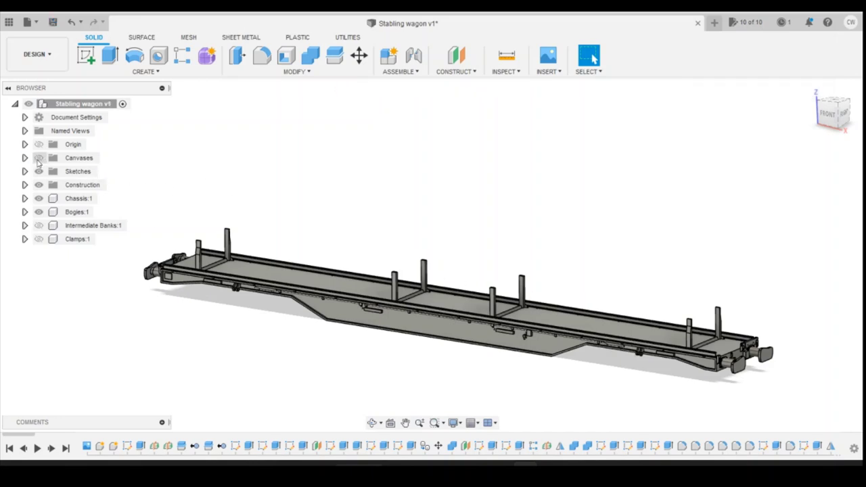
Show the canvases in the front view and open the lwrt (2) canvas for editing
click(39, 158)
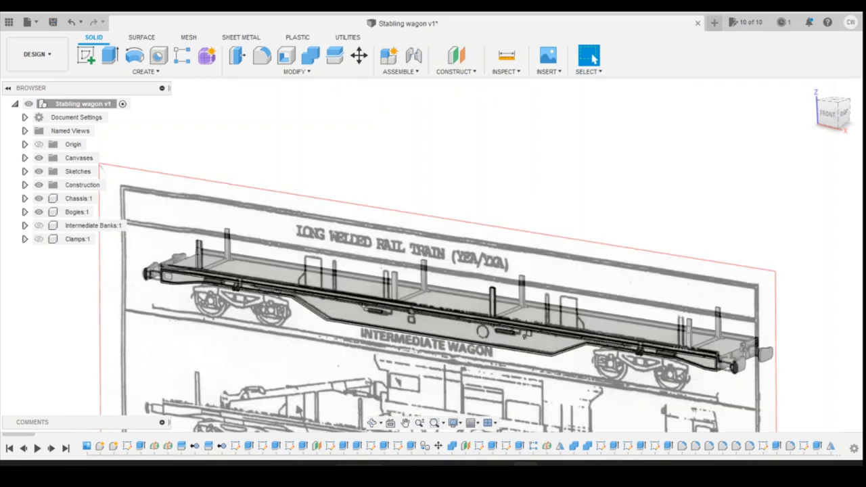
click(827, 115)
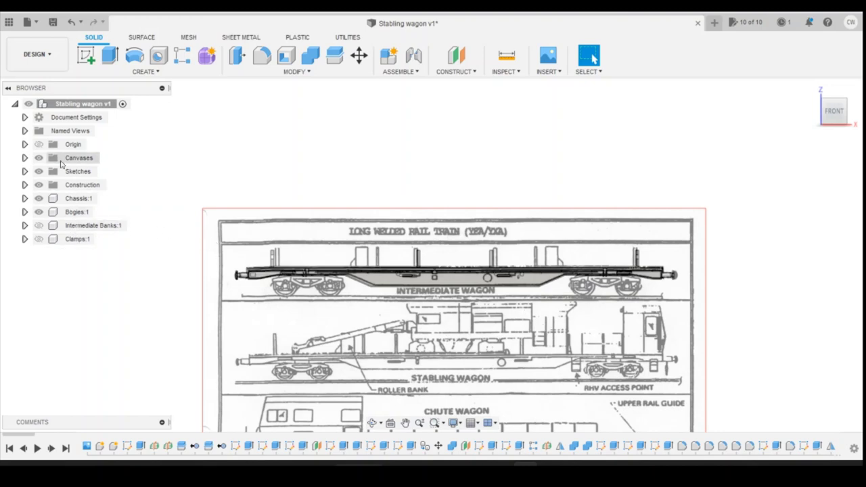
click(76, 158)
click(25, 158)
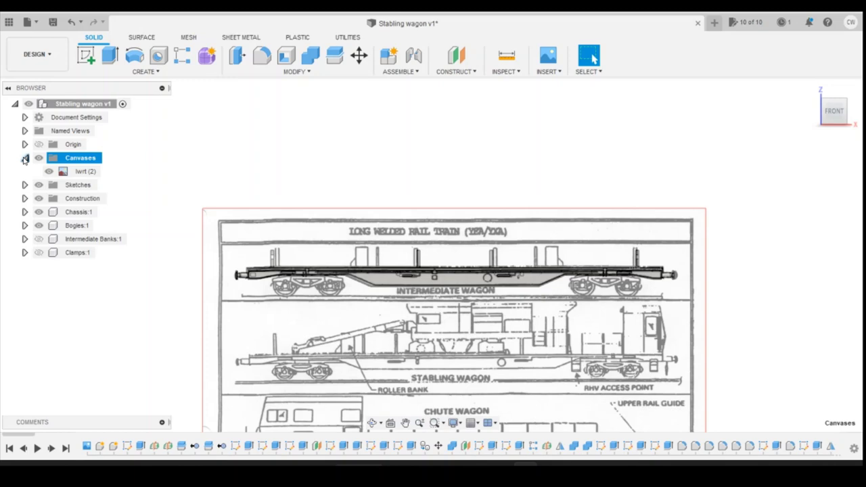
right_click(85, 171)
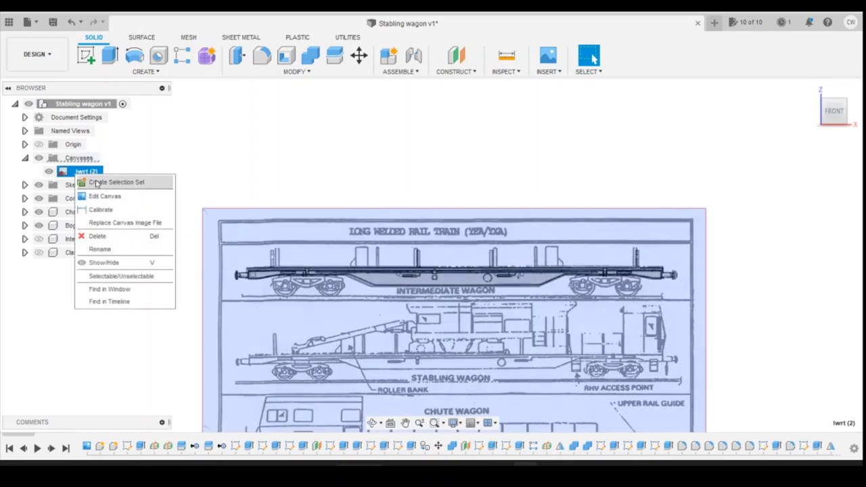
click(108, 196)
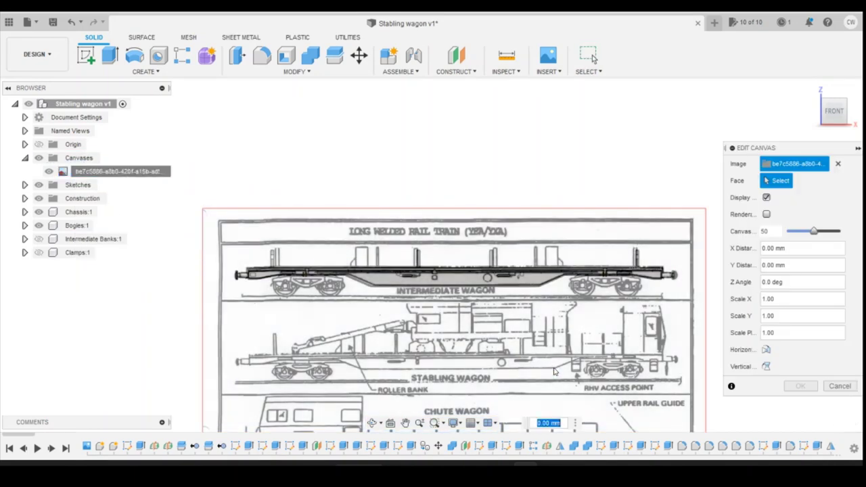
Move the canvas up by 30 mm to bring the stabling wagon side view over the chassis model
scroll(472, 310, down, 5)
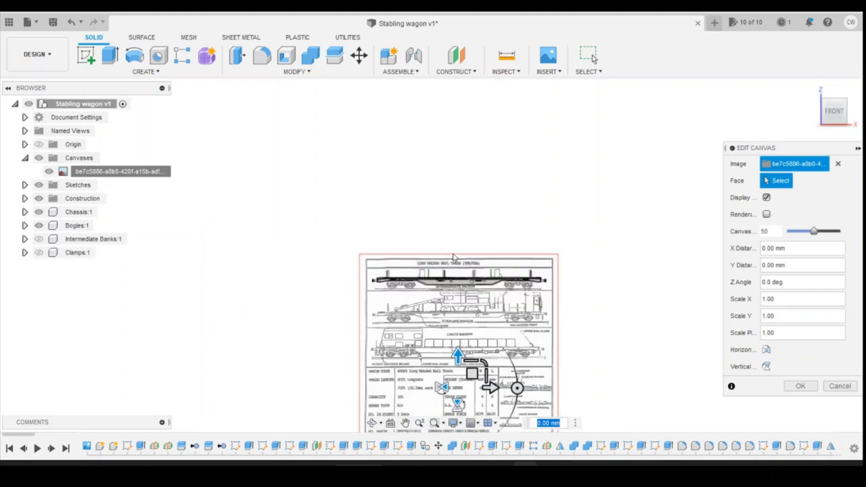
scroll(474, 323, up, 5)
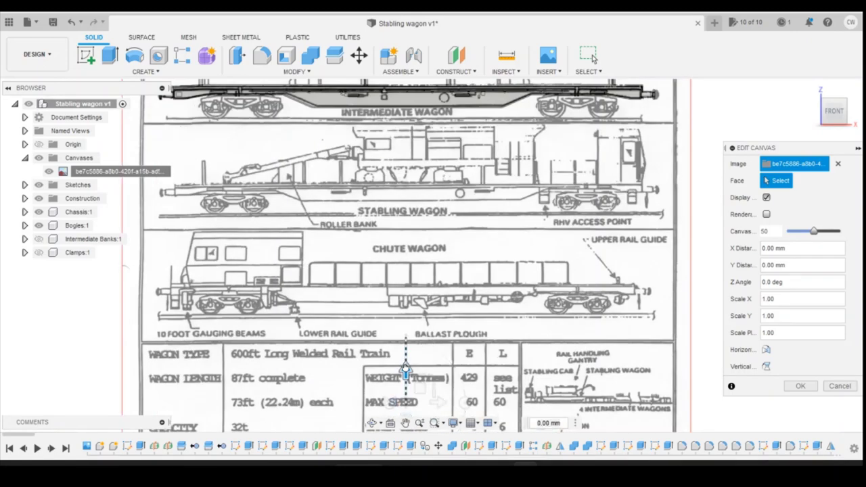
drag(409, 337, 408, 321)
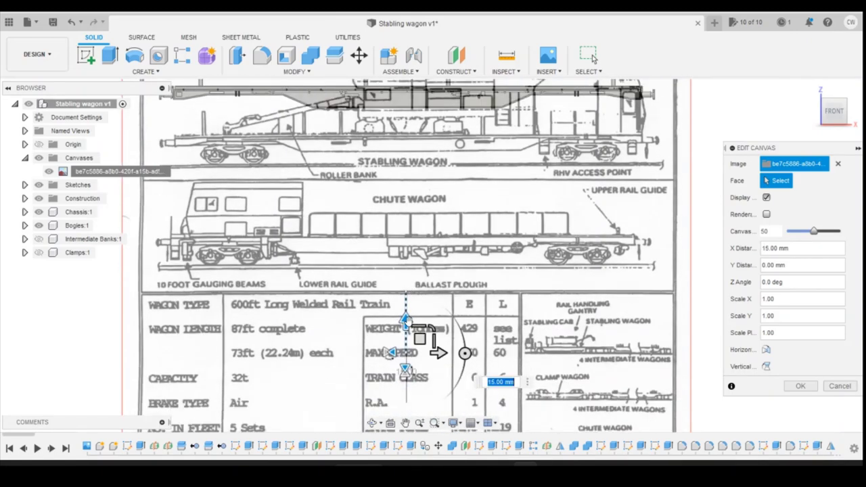
scroll(480, 262, down, 3)
scroll(480, 263, up, 2)
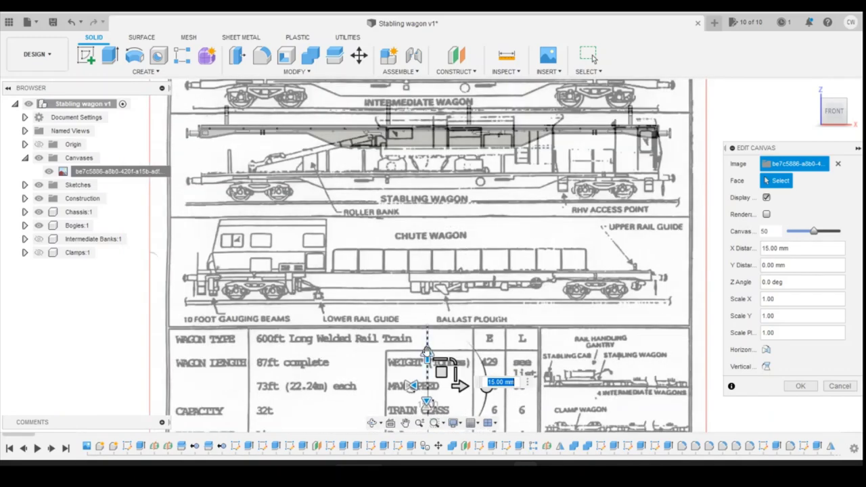
drag(428, 356, 427, 319)
scroll(504, 203, down, 3)
scroll(487, 167, up, 3)
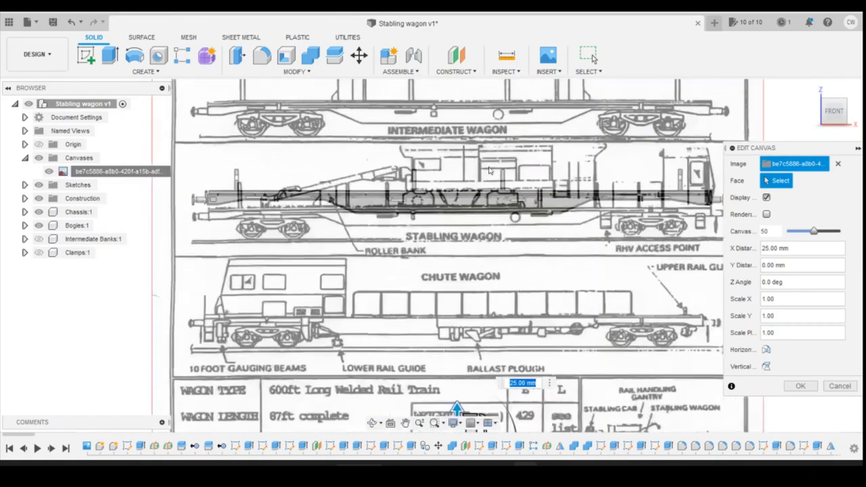
drag(457, 407, 457, 393)
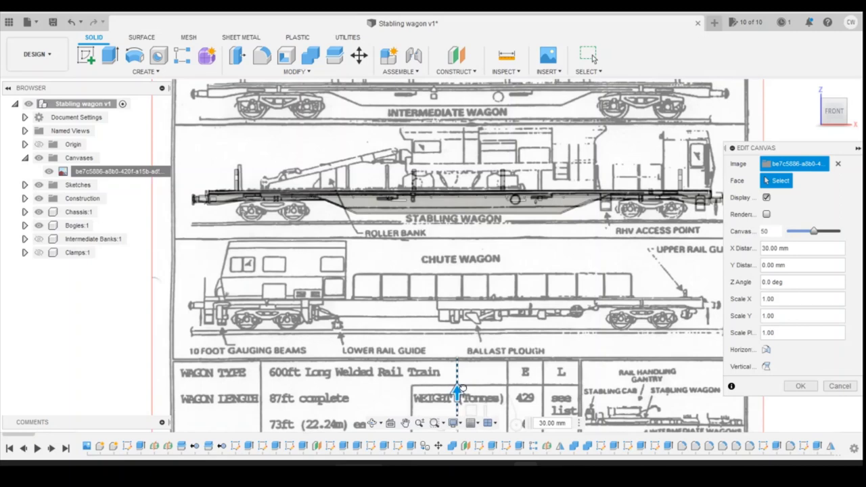
mouse_move(463, 391)
mouse_down()
mouse_move(463, 405)
mouse_move(463, 393)
mouse_up()
scroll(465, 276, down, 3)
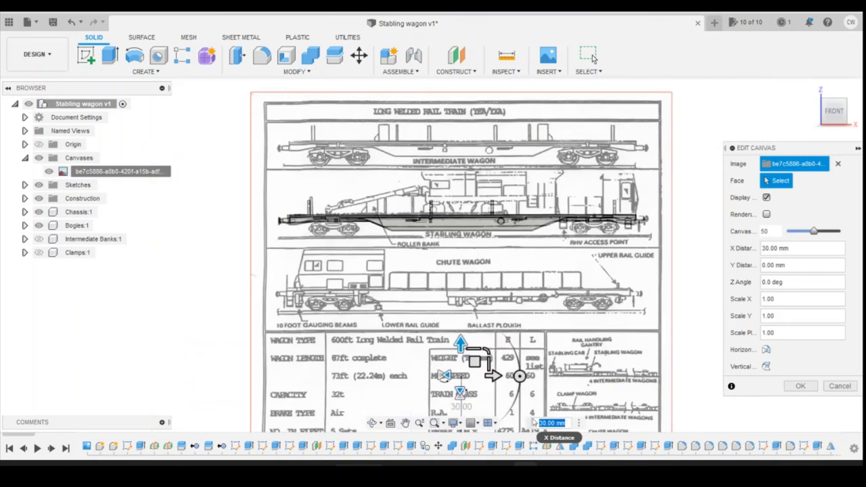
Try canvas X distances of 29.5, 29.4, 29.2 and 29.0 mm to line the stabling wagon up with the chassis
scroll(564, 369, up, 4)
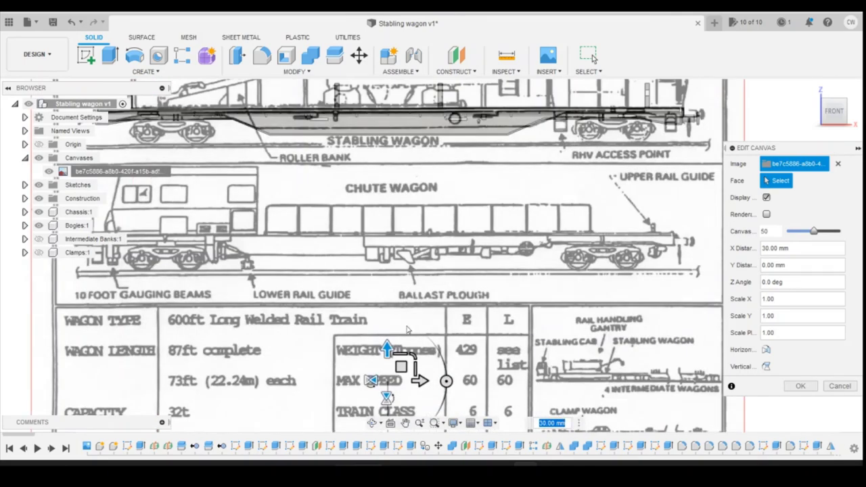
text(29.5)
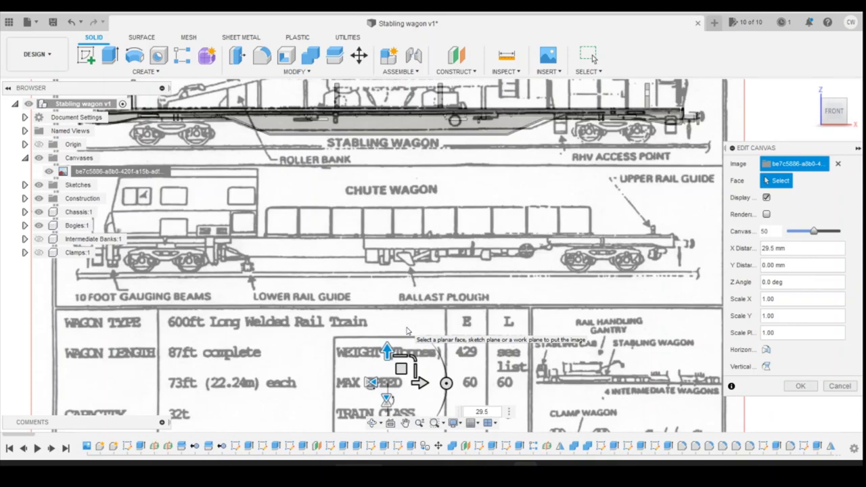
key(BackSpace)
text(4)
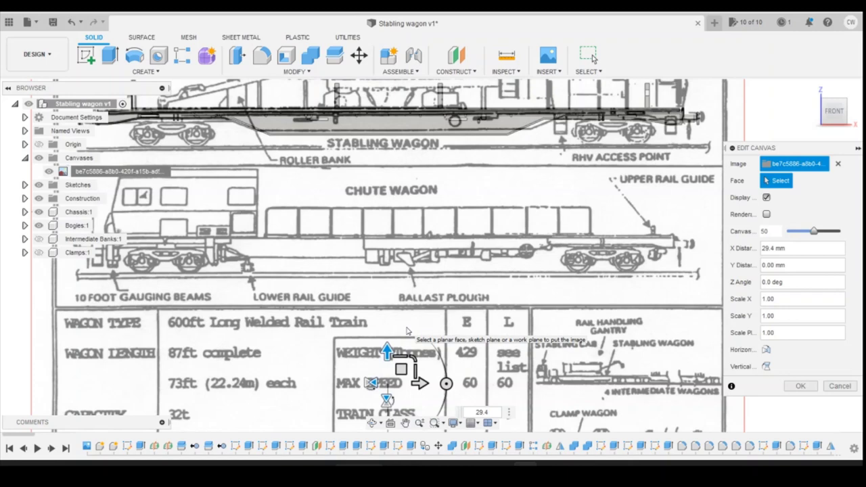
key(BackSpace)
text(2)
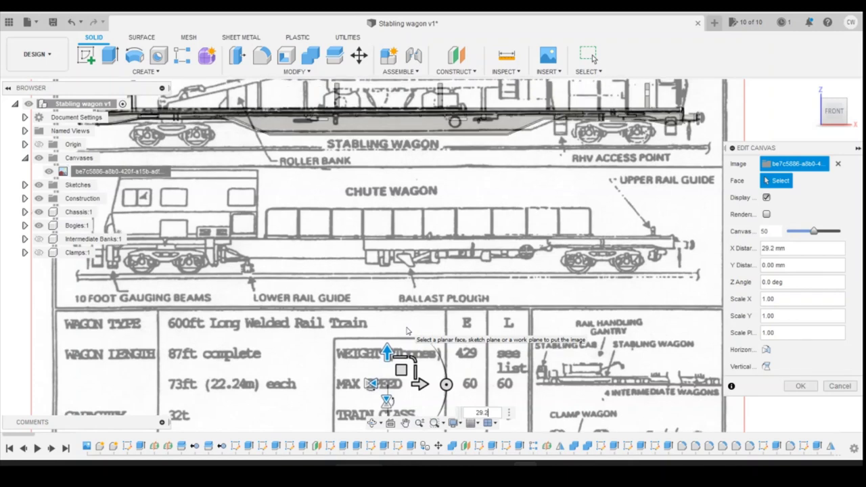
key(BackSpace)
text(0)
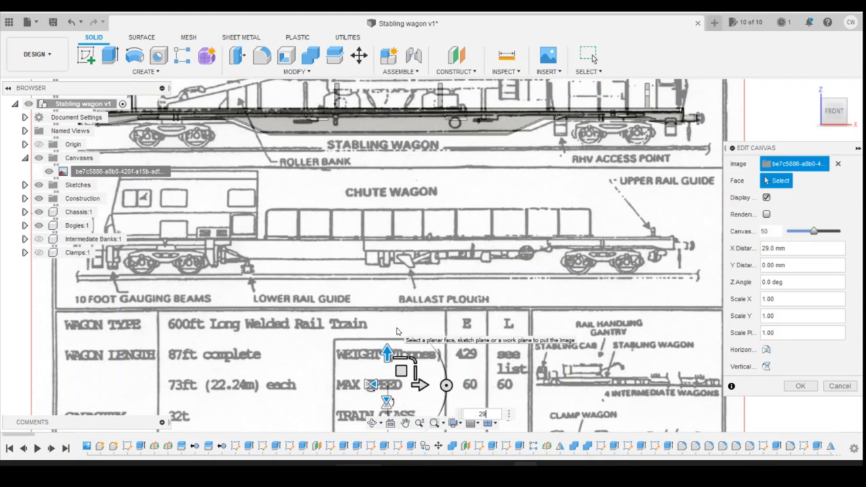
Set the canvas's X distance to 28.6 mm and apply the canvas edit
text(8.6)
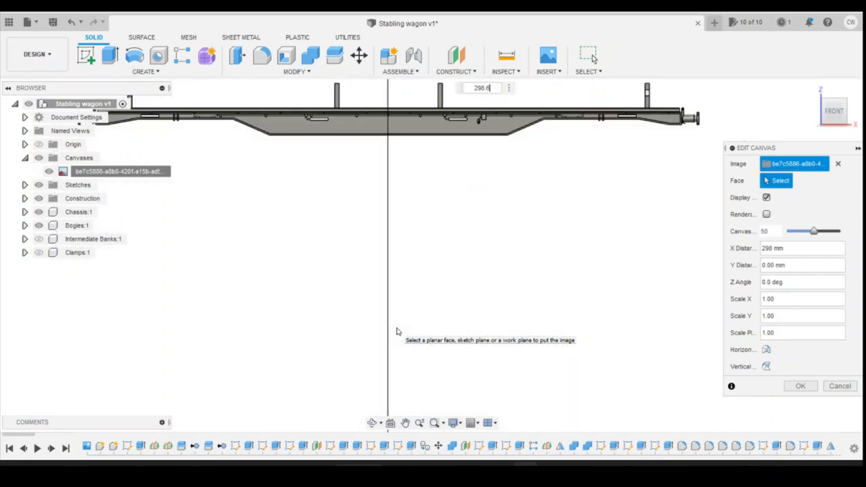
key(BackSpace)
key(BackSpace)
key(BackSpace)
key(BackSpace)
text(8.6)
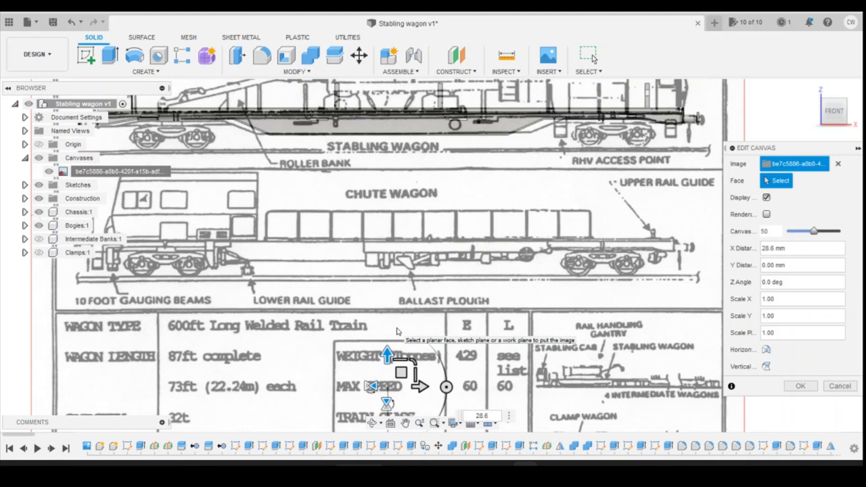
click(49, 173)
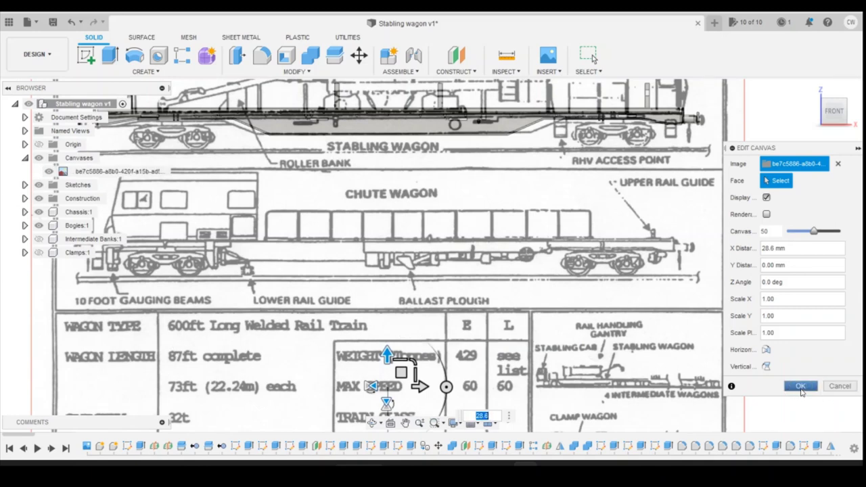
click(800, 387)
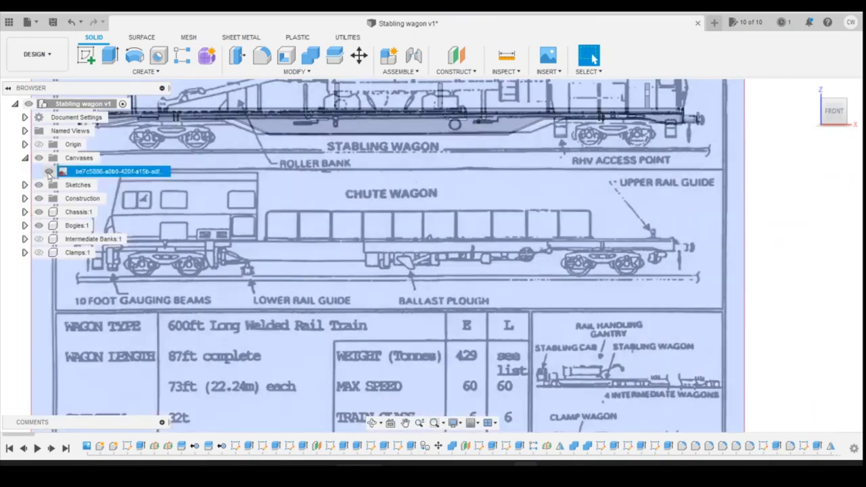
Toggle the canvas's visibility off and on to compare the stabling wagon drawing with the chassis, leaving it shown
click(49, 172)
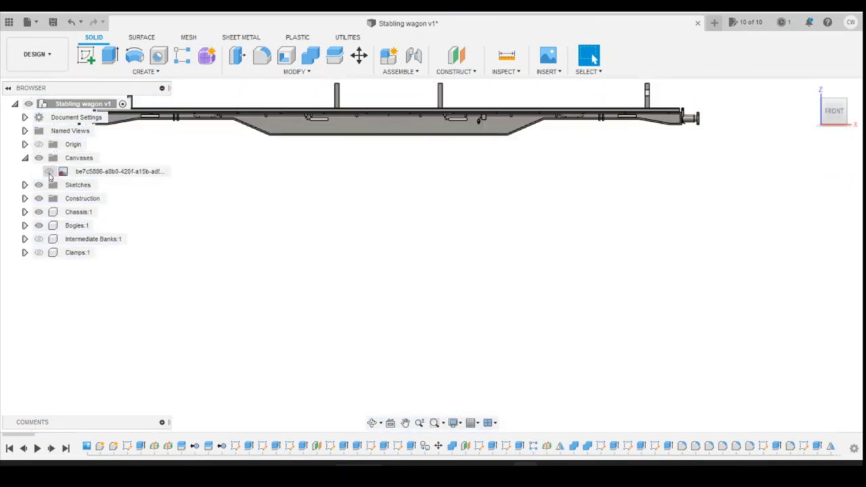
click(49, 172)
click(49, 172)
click(49, 172)
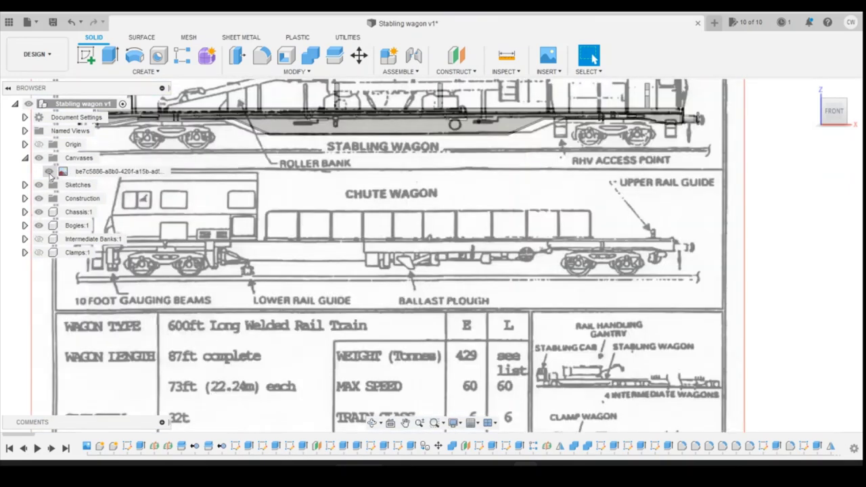
Check the chassis underframe and wagon ends against the stabling wagon drawing by hiding and showing the canvas, ending with it shown
click(49, 172)
click(49, 172)
click(48, 172)
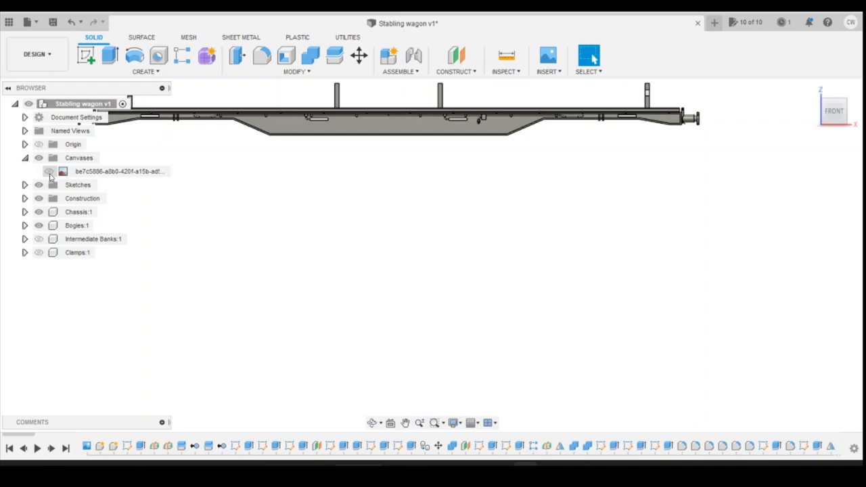
click(48, 172)
scroll(568, 205, down, 3)
scroll(259, 221, up, 4)
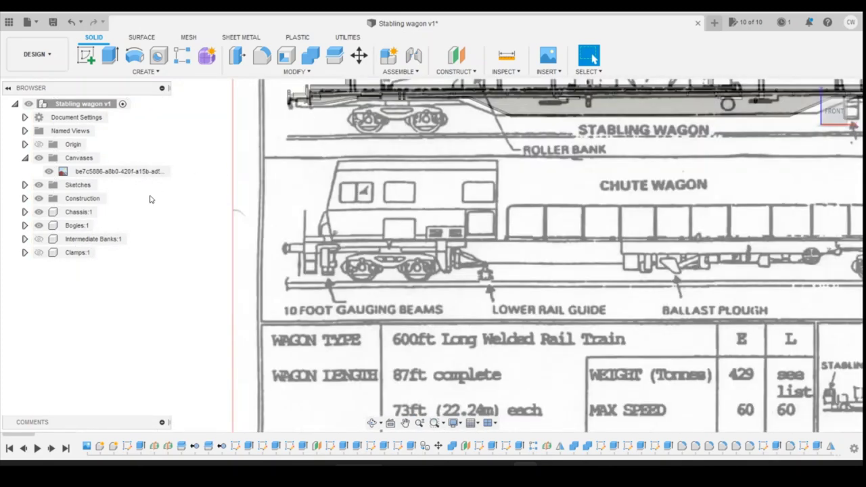
click(49, 172)
click(49, 172)
click(49, 172)
click(49, 172)
scroll(380, 162, down, 5)
scroll(667, 149, up, 3)
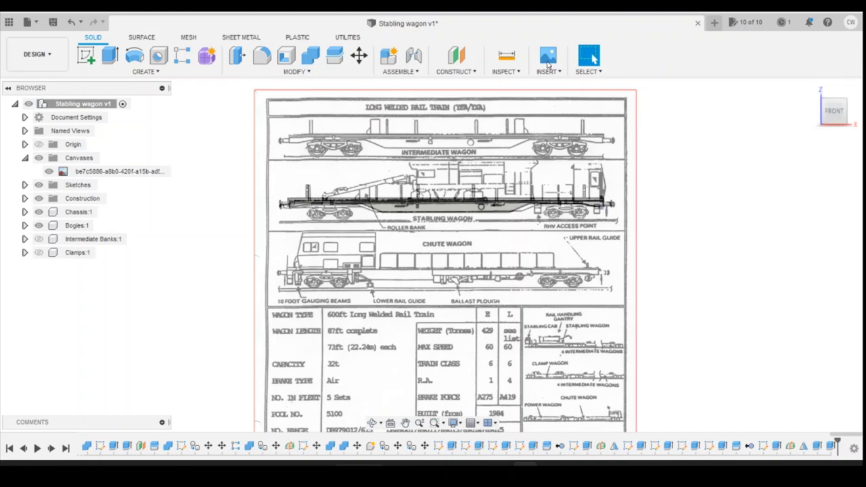
Create an offset plane at -53.50 mm from the chassis's buffer-end face, near the round underframe detail in the drawing
click(457, 56)
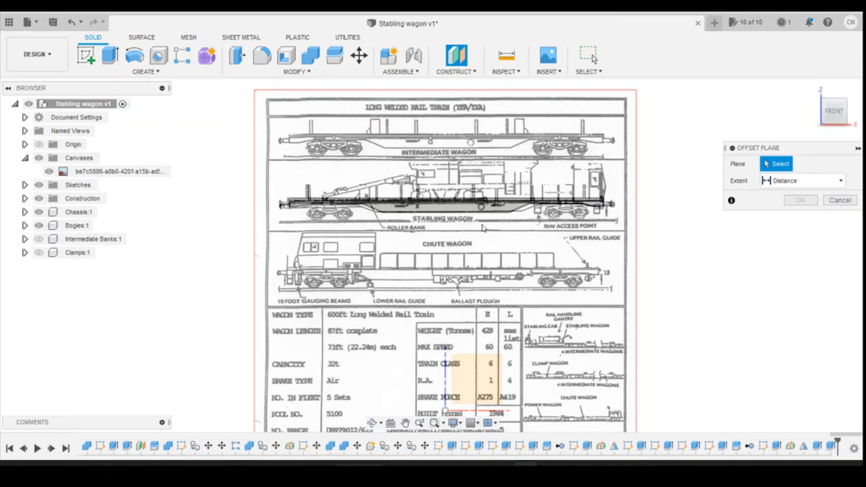
click(835, 111)
drag(837, 114, 829, 113)
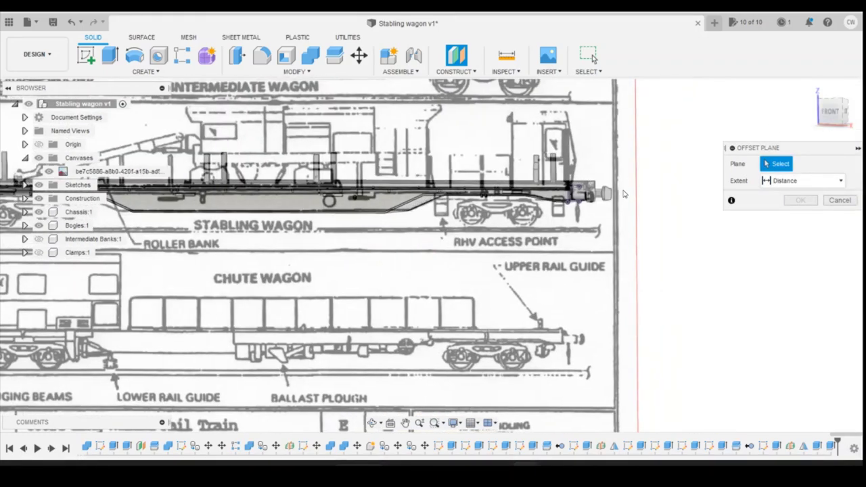
scroll(622, 194, up, 10)
click(462, 153)
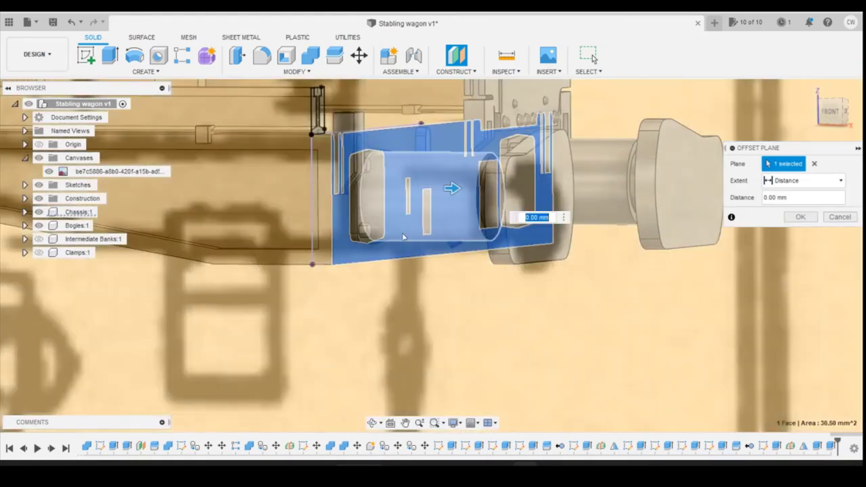
scroll(856, 229, down, 4)
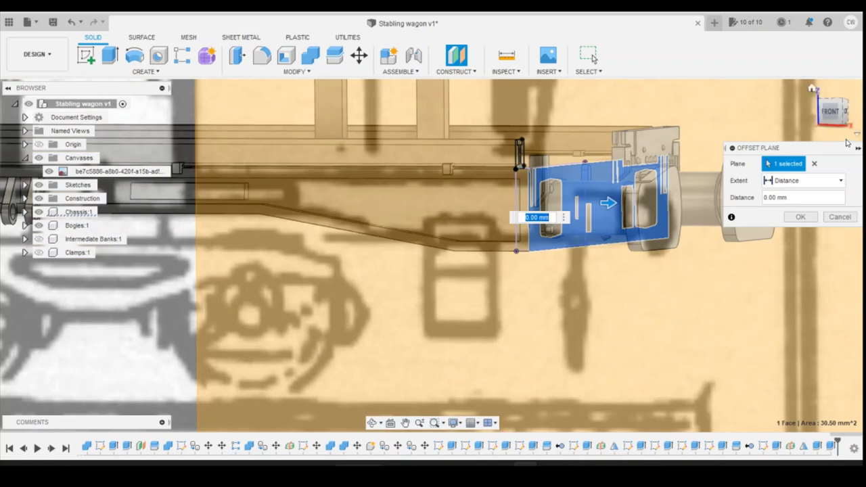
click(832, 114)
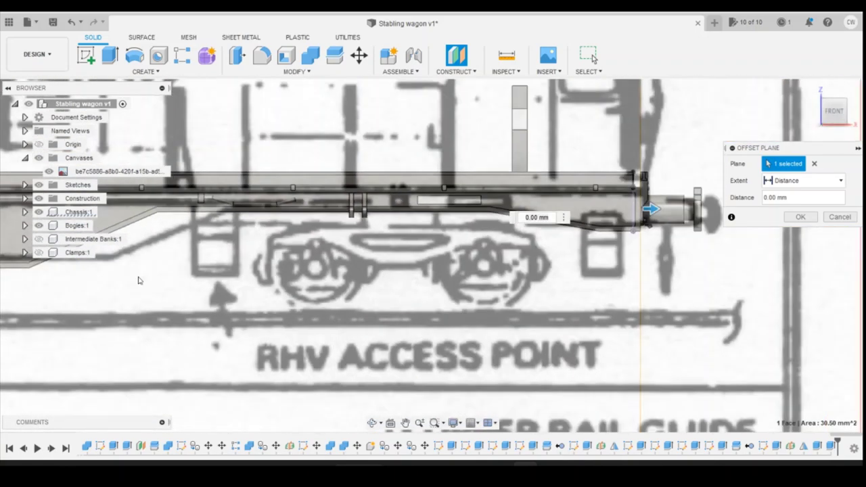
scroll(742, 289, down, 2)
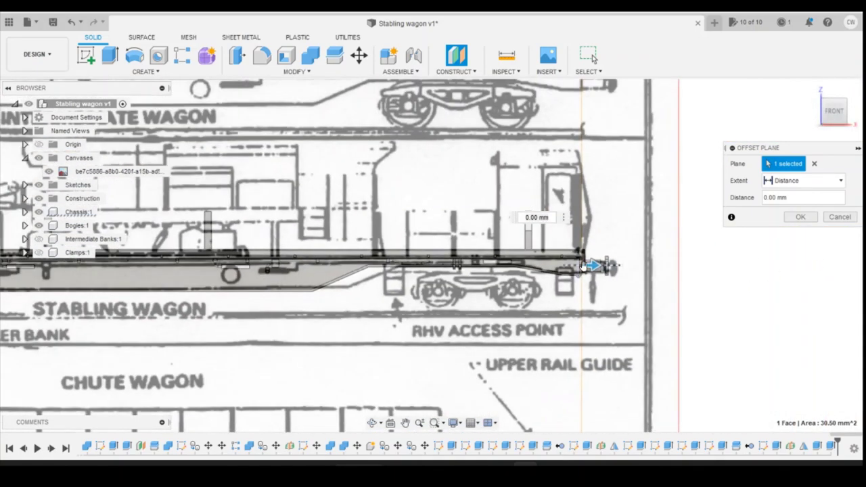
drag(589, 266, 230, 264)
scroll(237, 257, up, 4)
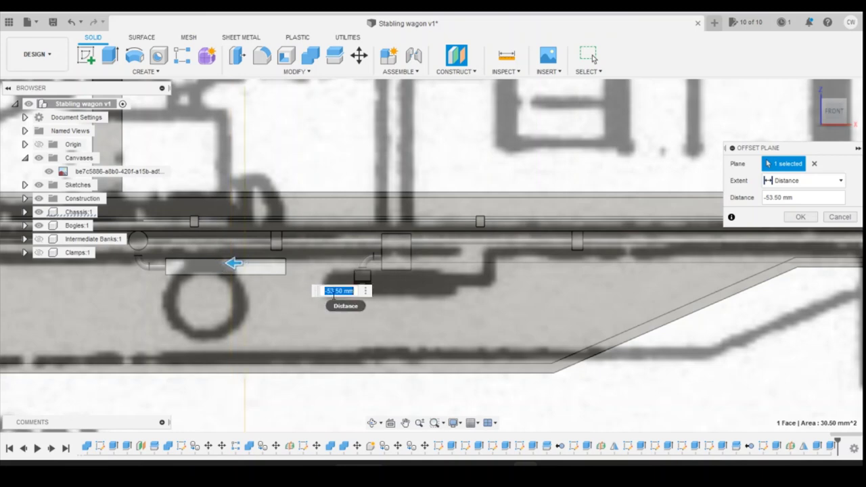
scroll(490, 278, down, 5)
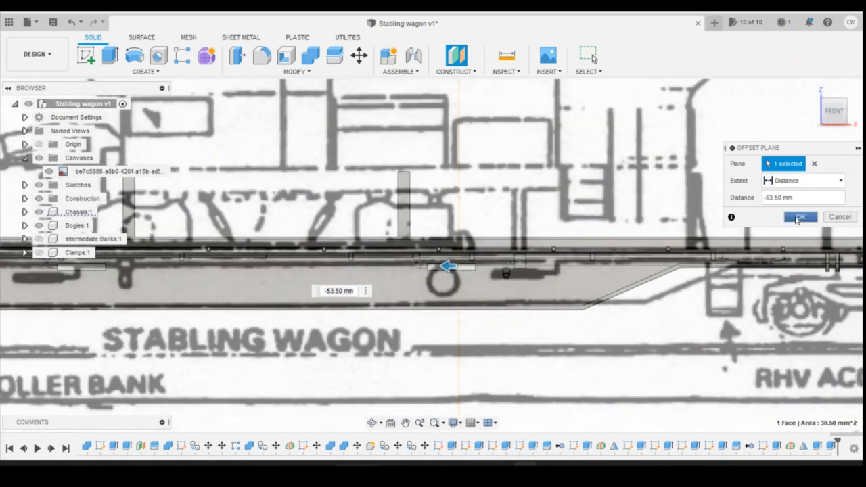
click(799, 217)
Start a sketch on the new offset plane and orient the end view of the chassis upright
scroll(784, 283, down, 5)
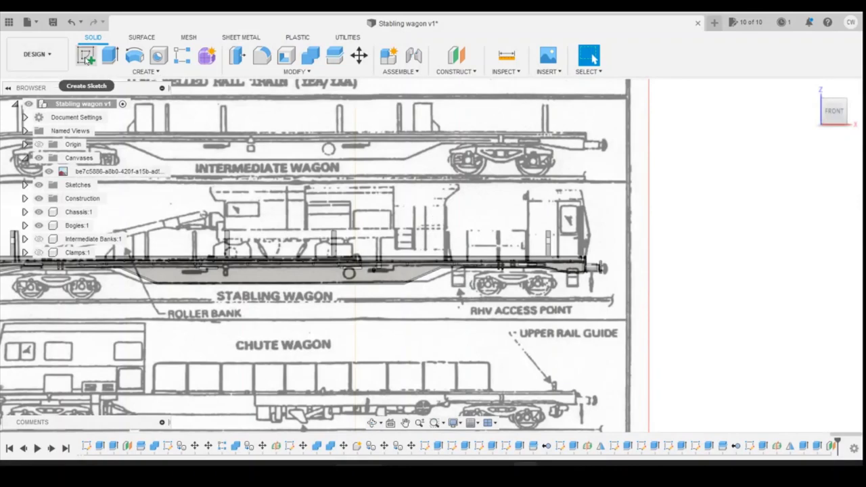
click(86, 55)
drag(840, 117, 824, 119)
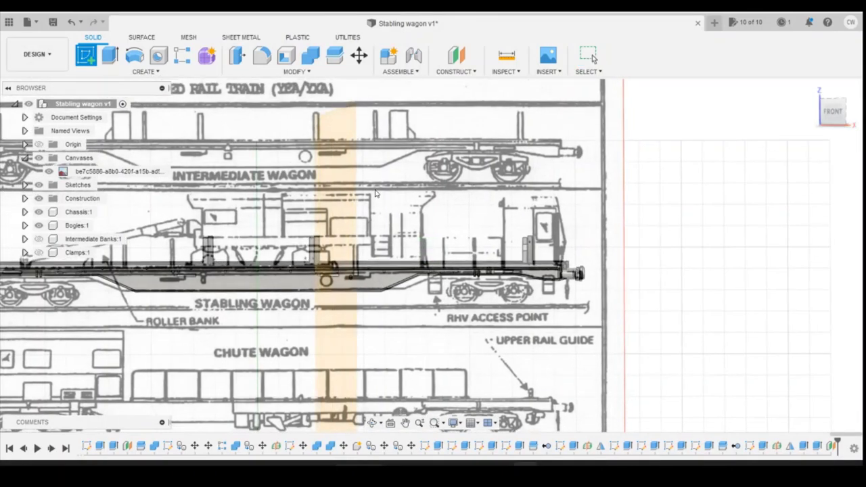
click(340, 167)
click(462, 228)
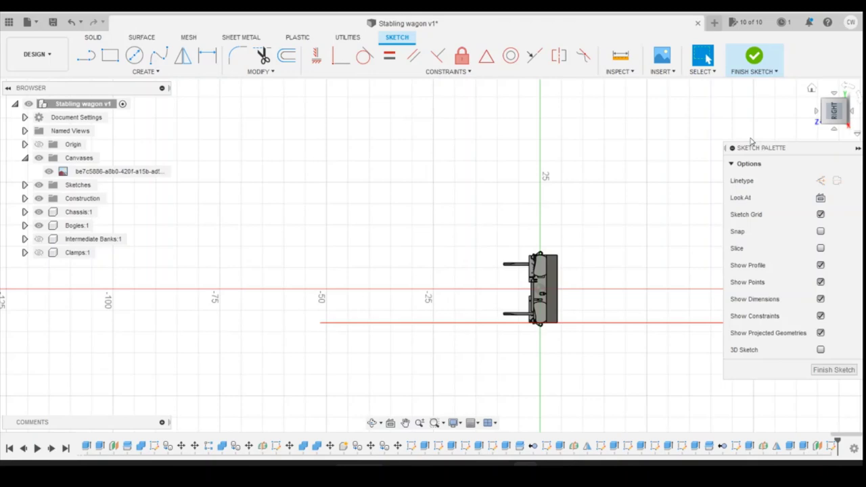
click(846, 87)
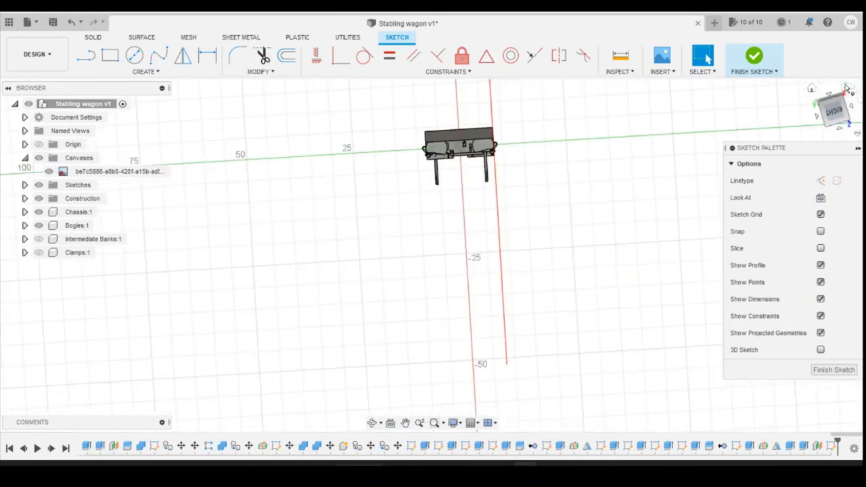
scroll(327, 298, up, 10)
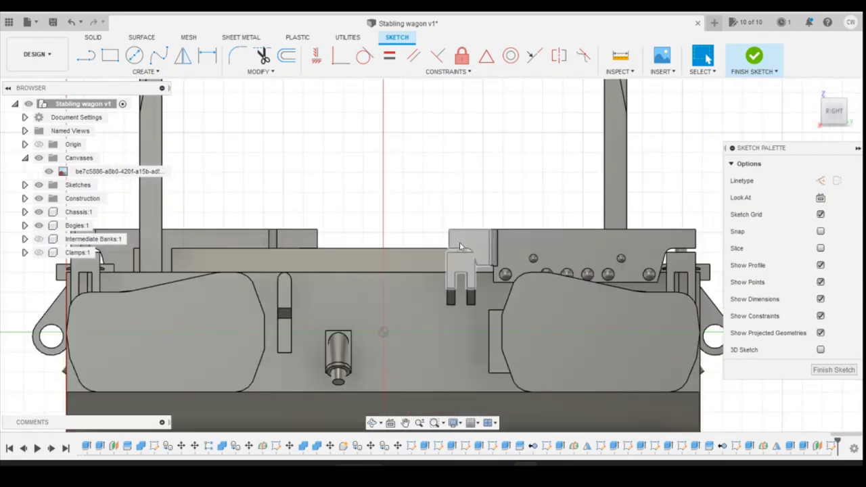
scroll(448, 247, up, 3)
Project the horizontal top edge of the chassis's end face, at deck level, into the sketch
key(p)
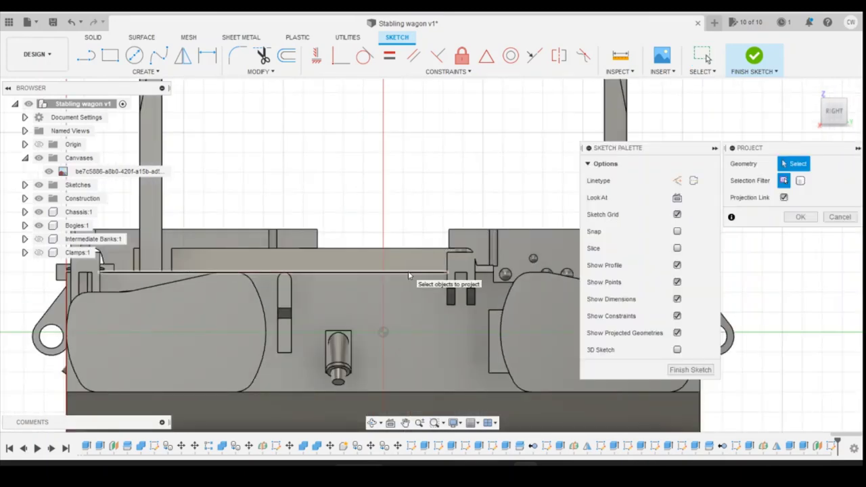
click(409, 275)
scroll(256, 273, down, 4)
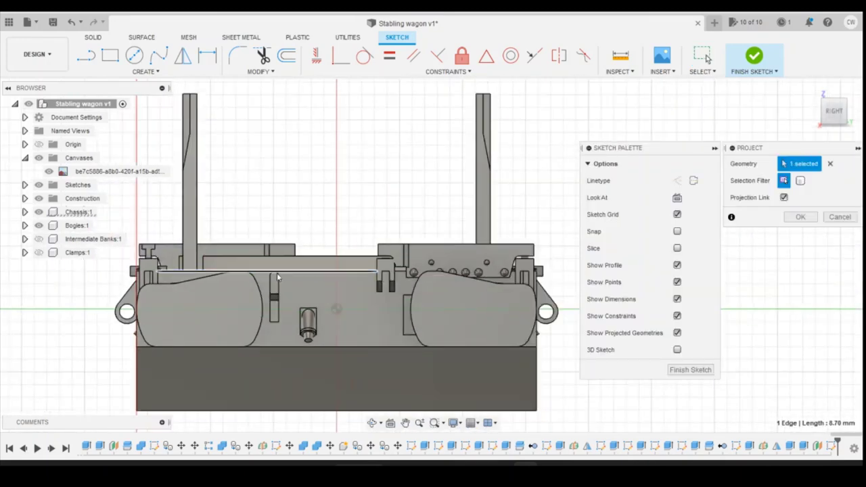
click(799, 217)
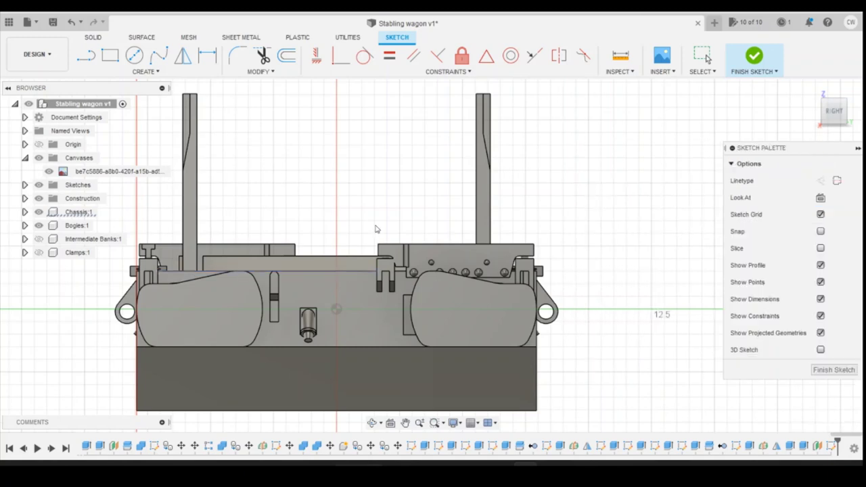
Sketch a rectangle about 22.1 mm wide and 7.4 mm high upward from the projected deck line, enclosing the uprights, and finish the sketch
click(110, 56)
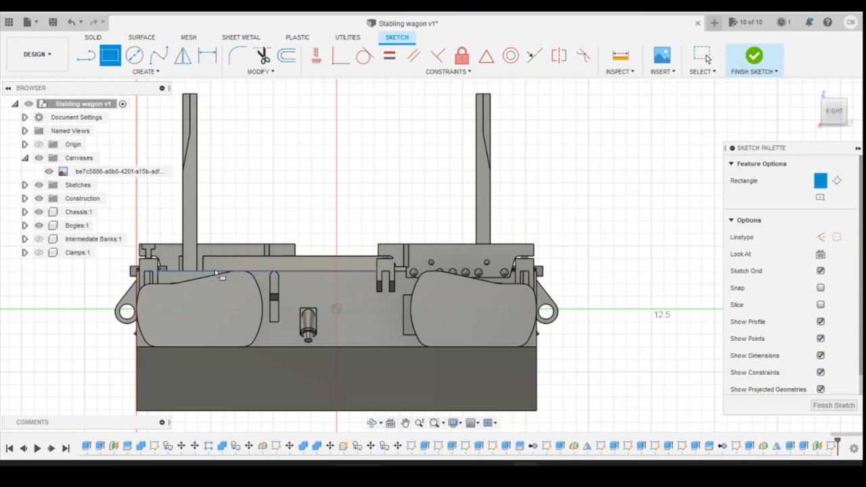
click(101, 272)
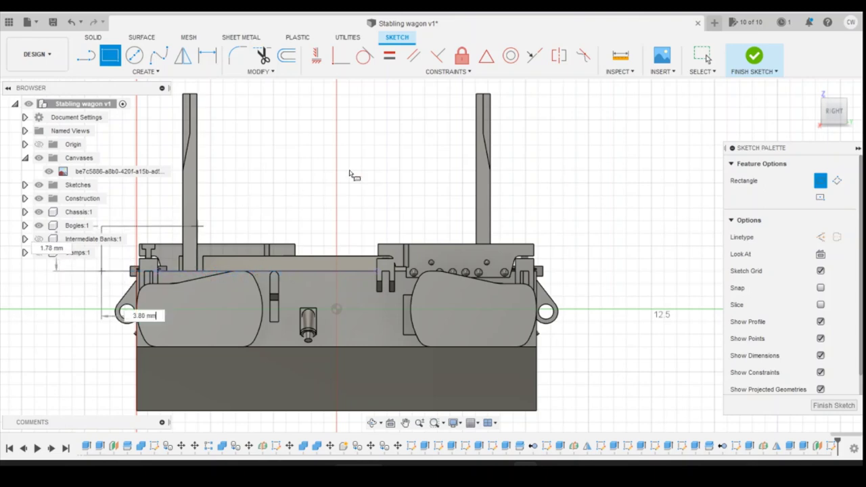
scroll(551, 139, down, 3)
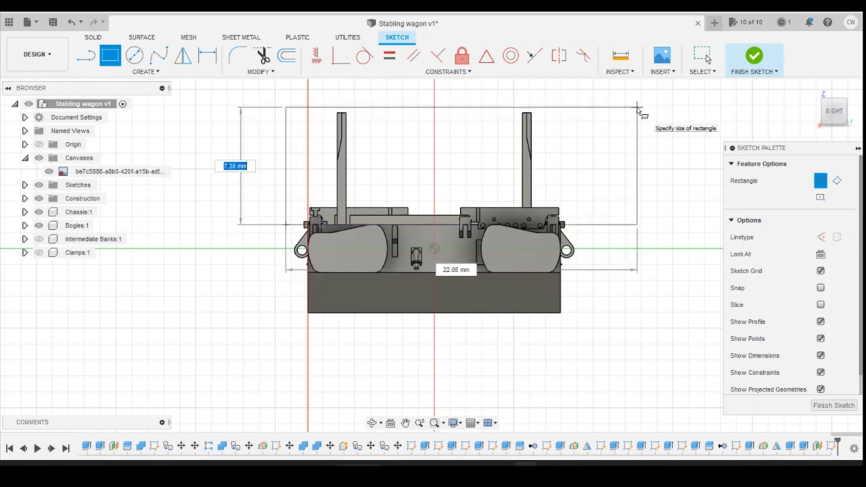
click(638, 111)
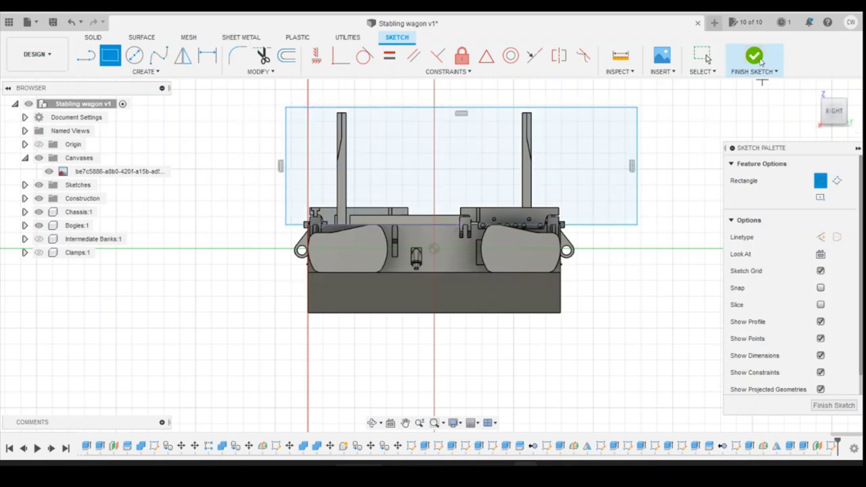
click(755, 56)
Extrude the rectangle 55 mm toward the buffer end as a cut to remove everything above the chassis deck
right_click(587, 133)
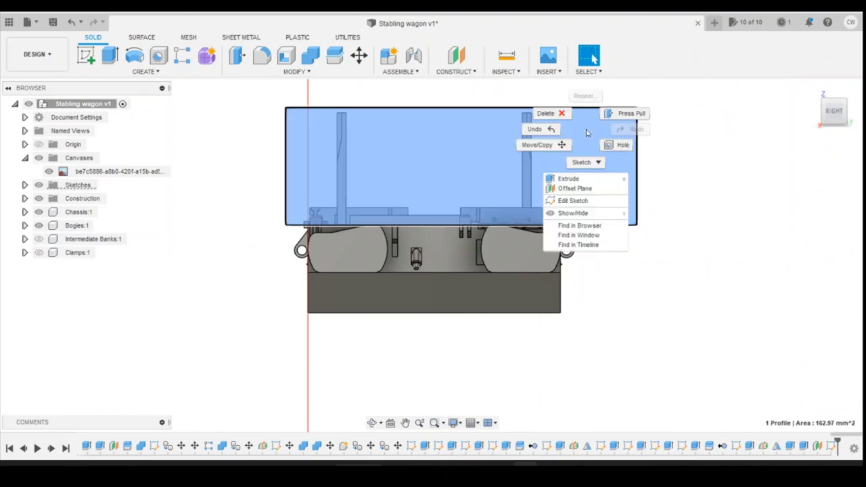
click(573, 176)
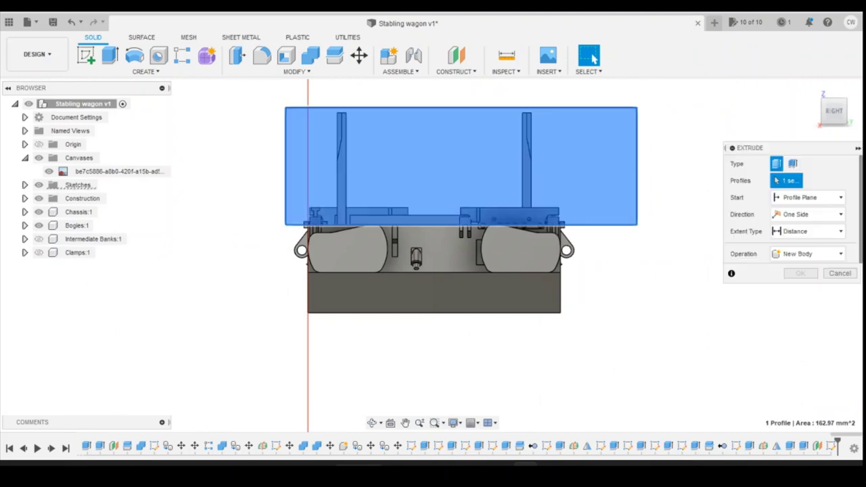
click(841, 115)
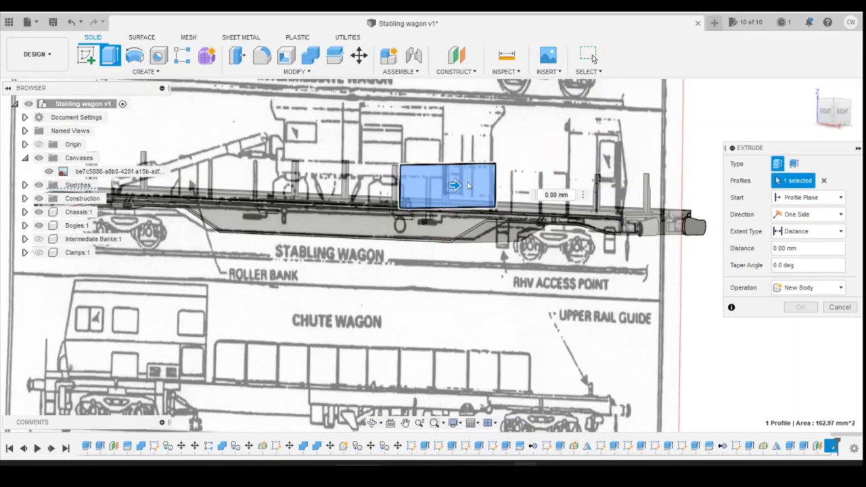
drag(454, 185, 678, 200)
click(826, 113)
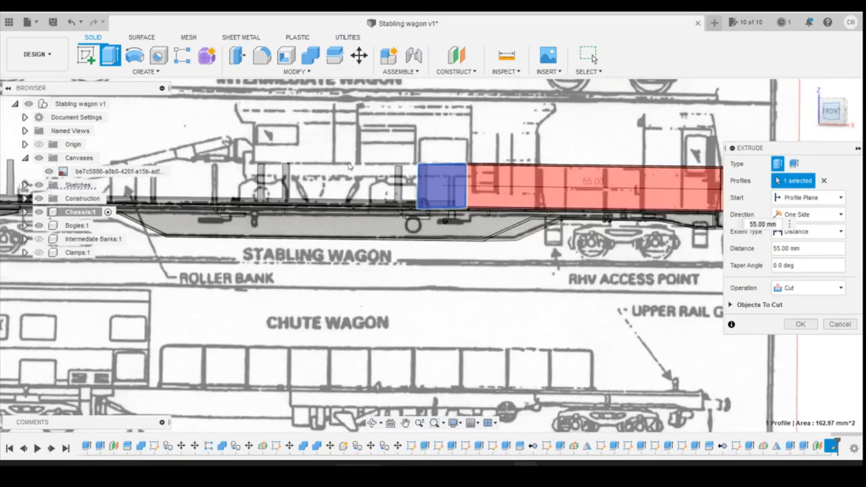
scroll(502, 207, up, 5)
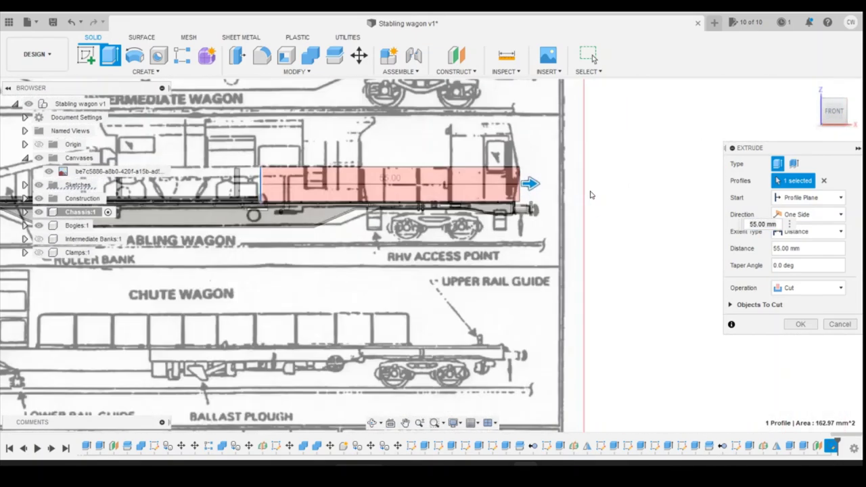
scroll(514, 216, up, 3)
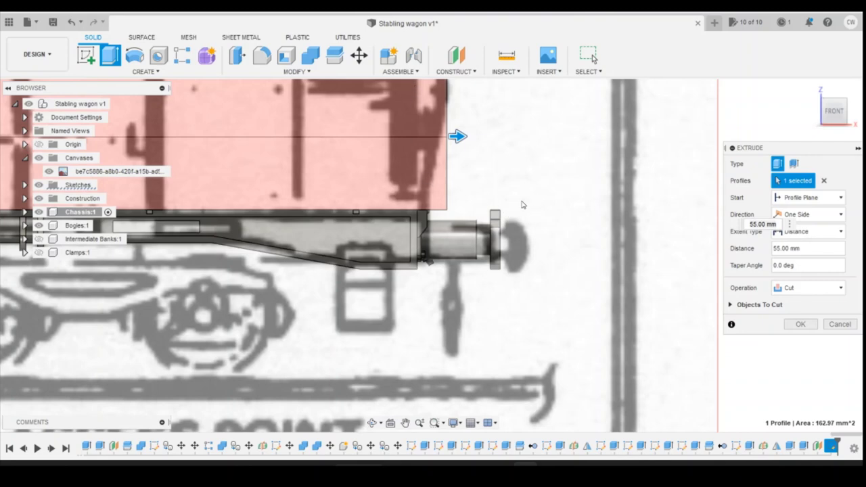
scroll(522, 204, down, 2)
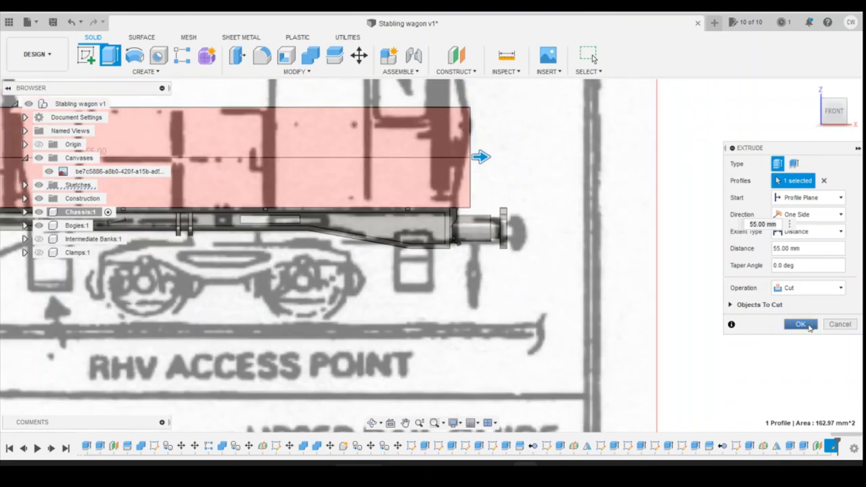
key(Return)
Hide the canvas and examine the leftover outlines and edge details on the chassis deck at the cut buffer end
scroll(514, 223, down, 2)
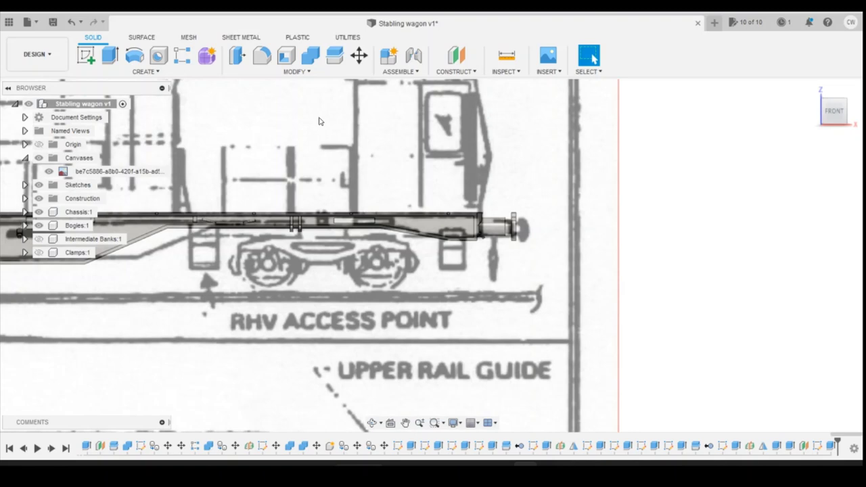
click(807, 111)
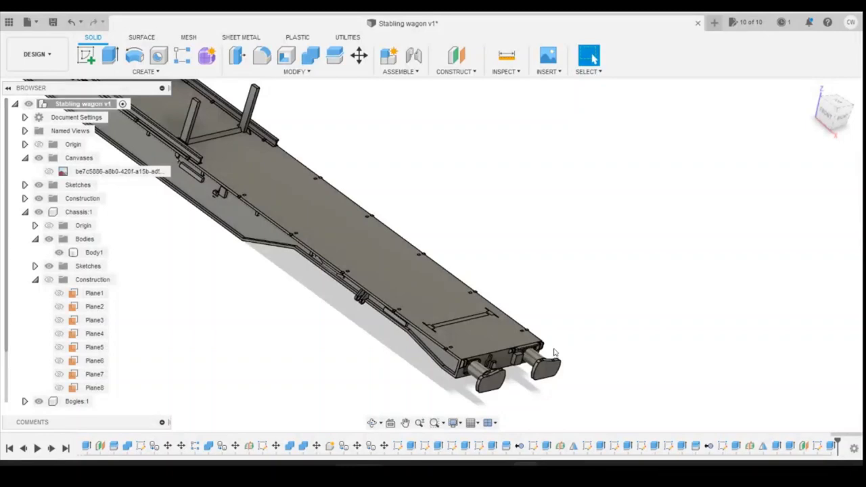
click(514, 330)
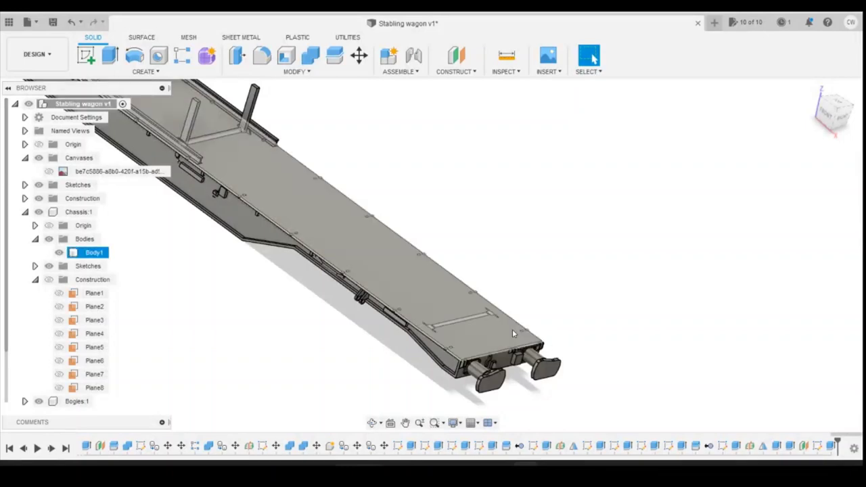
scroll(487, 319, up, 8)
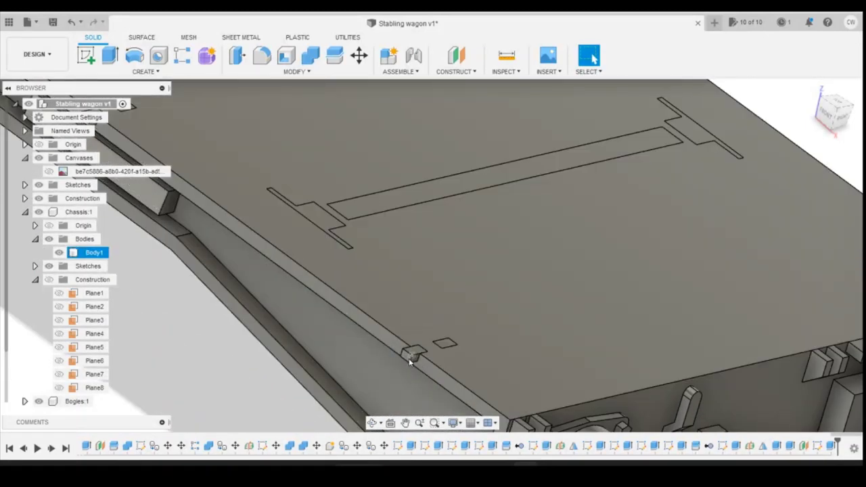
scroll(406, 356, down, 5)
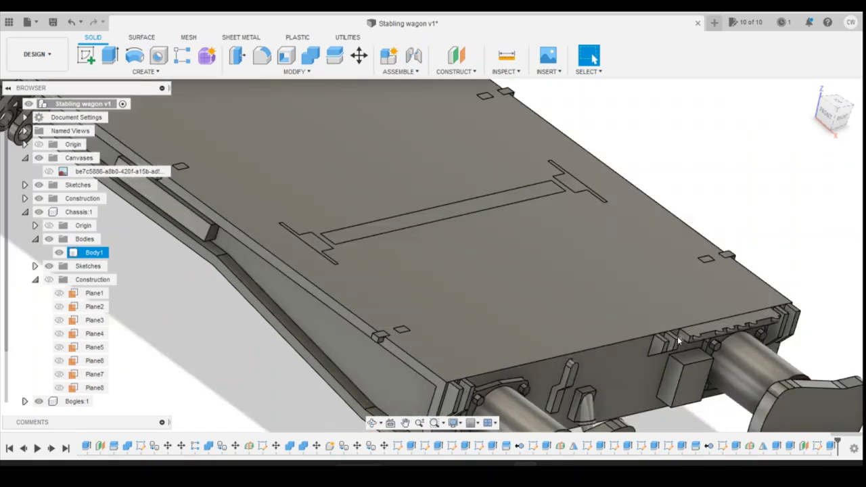
Extrude the outer face of the small lug on the deck's side edge nearest the buffer end by -0.25 mm as a cut
scroll(649, 336, down, 4)
scroll(532, 331, up, 6)
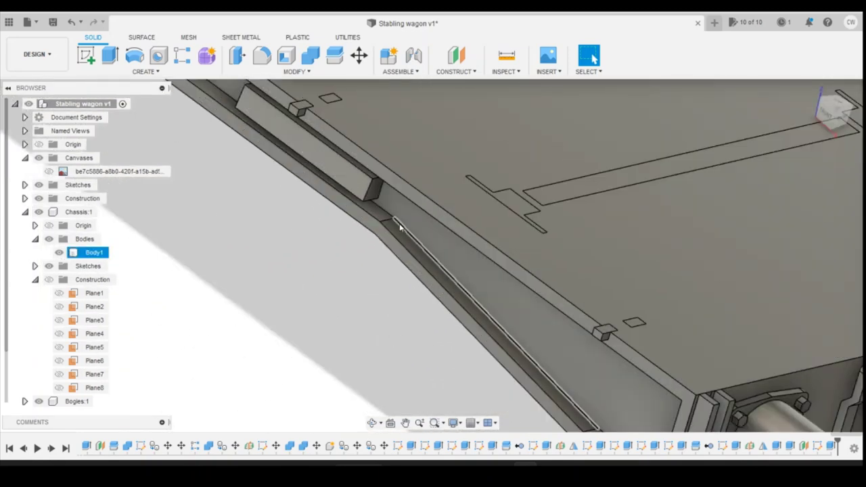
scroll(604, 364, up, 3)
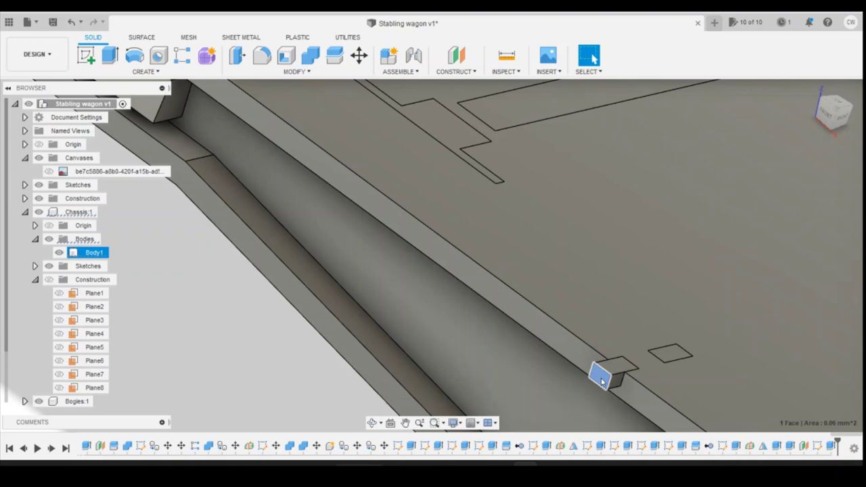
right_click(601, 382)
click(575, 196)
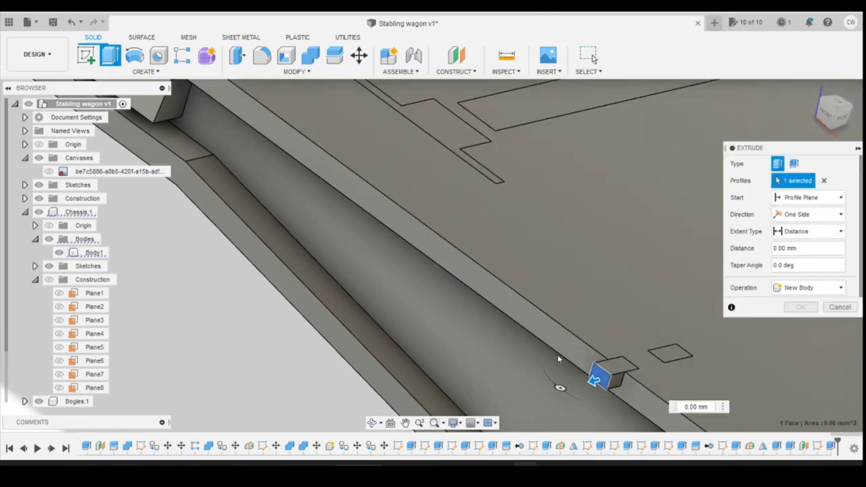
text(-0.25)
click(800, 326)
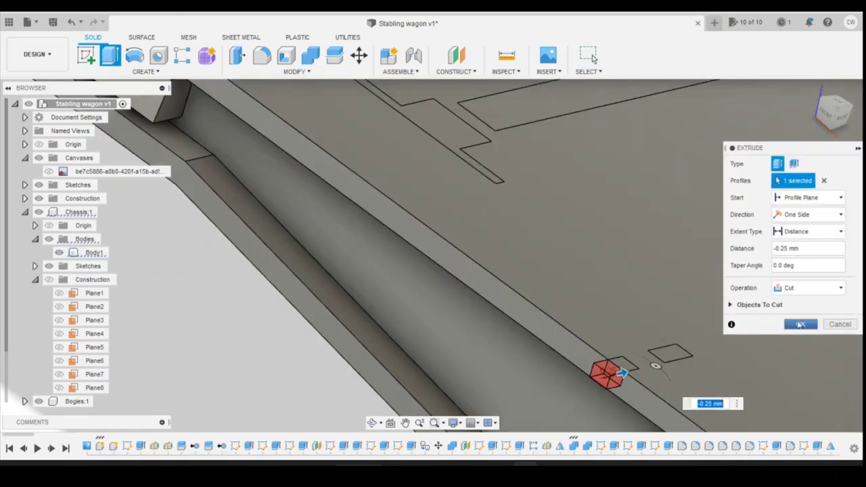
click(801, 325)
Remove the neighbouring lug above the long box on the same side edge with a -0.25 mm extrude cut
scroll(632, 380, down, 5)
scroll(313, 134, up, 3)
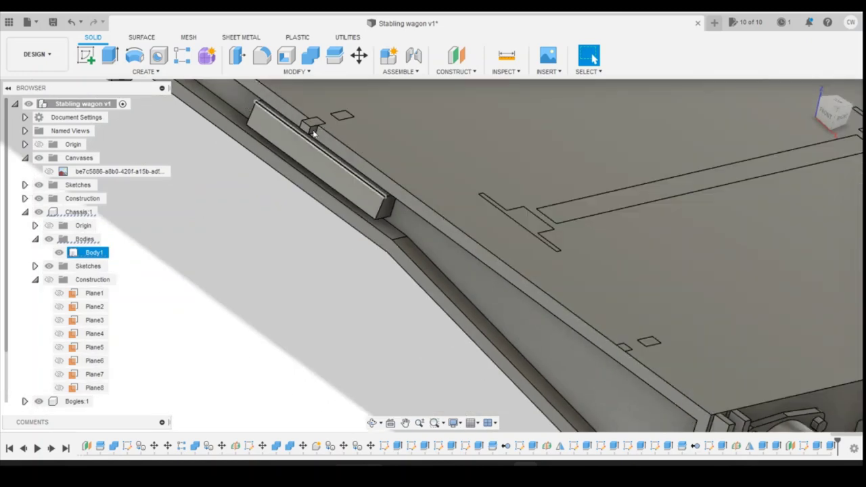
scroll(313, 133, down, 4)
scroll(417, 311, up, 4)
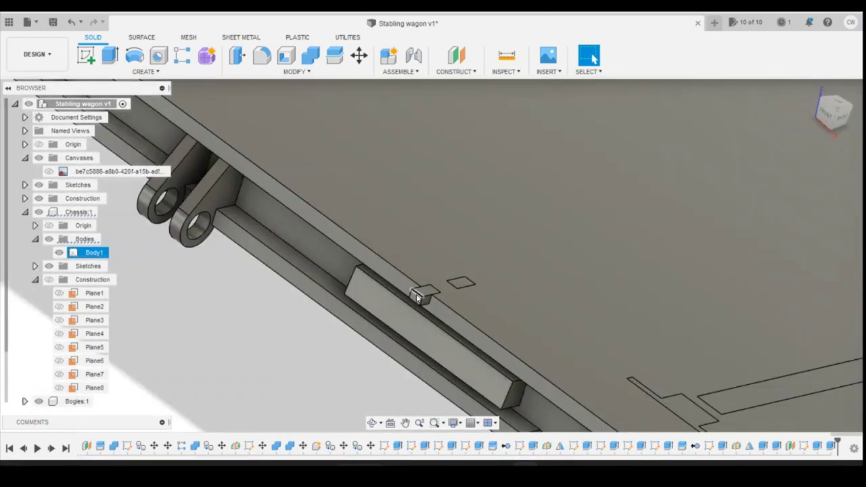
right_click(416, 300)
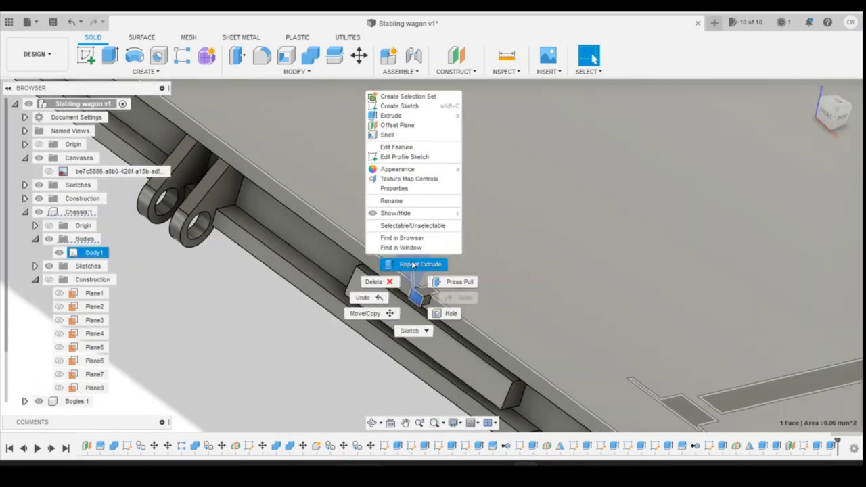
click(404, 262)
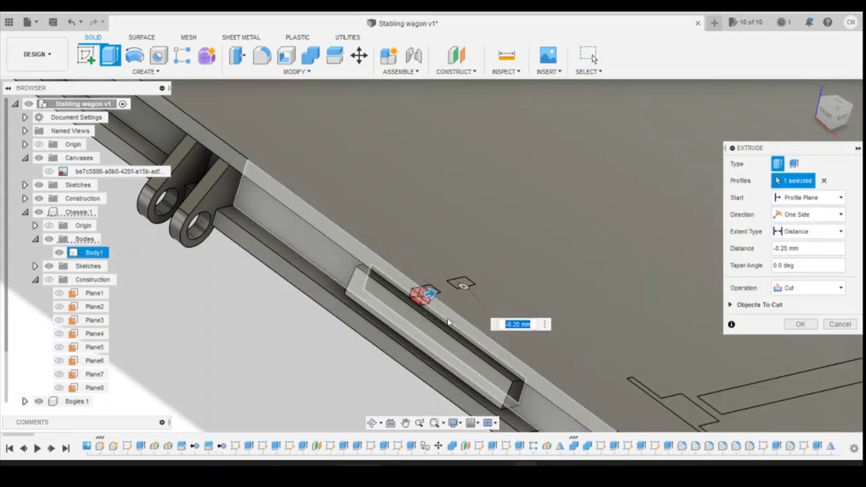
click(799, 325)
Cut away the two deck-edge lugs above the cranked frame section on the same side by extruding both outer faces -0.25 mm
scroll(501, 267, down, 5)
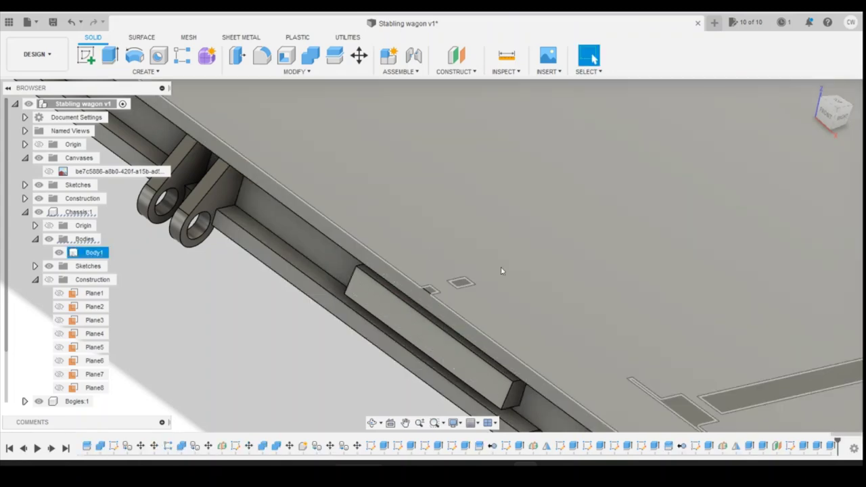
scroll(258, 120, down, 3)
scroll(398, 321, down, 3)
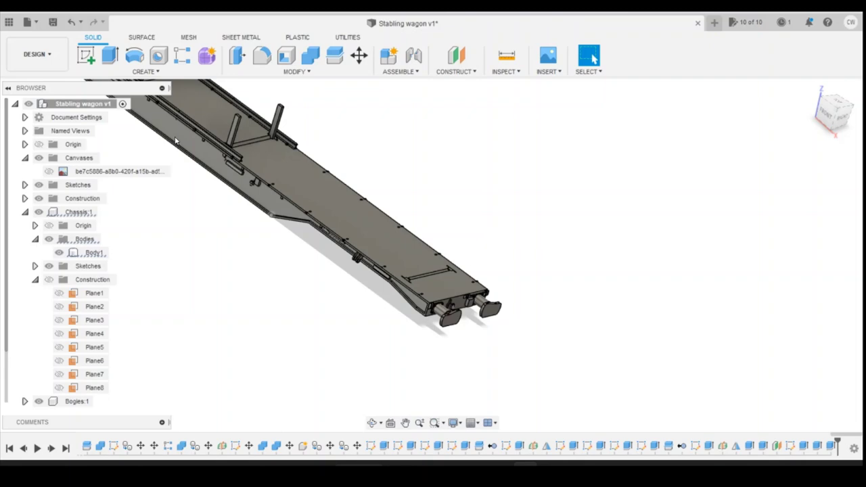
scroll(176, 140, up, 5)
scroll(327, 265, up, 3)
scroll(462, 352, down, 2)
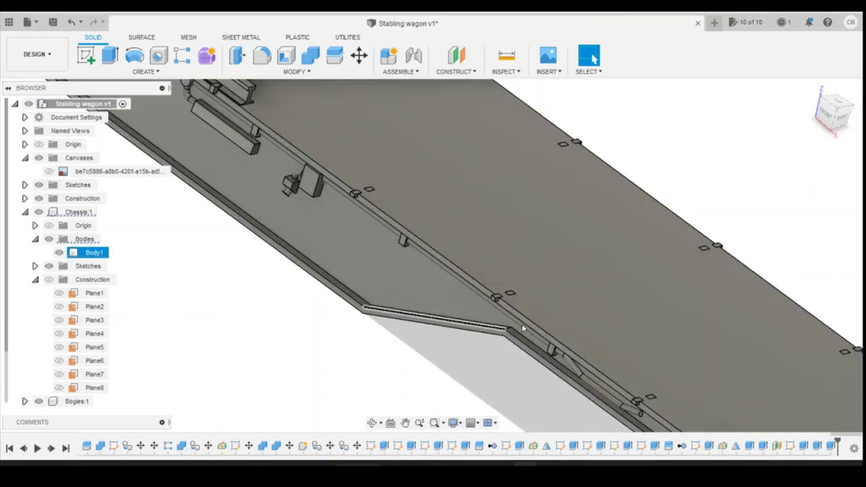
scroll(503, 310, up, 3)
scroll(487, 295, up, 2)
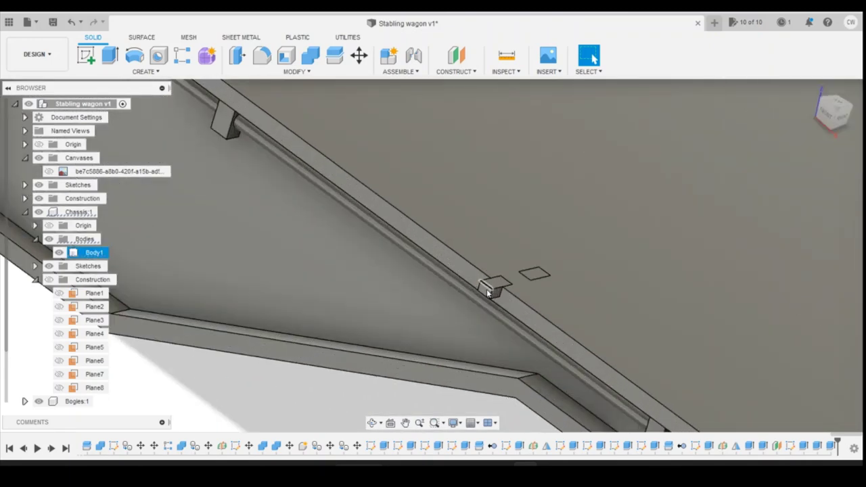
right_click(486, 292)
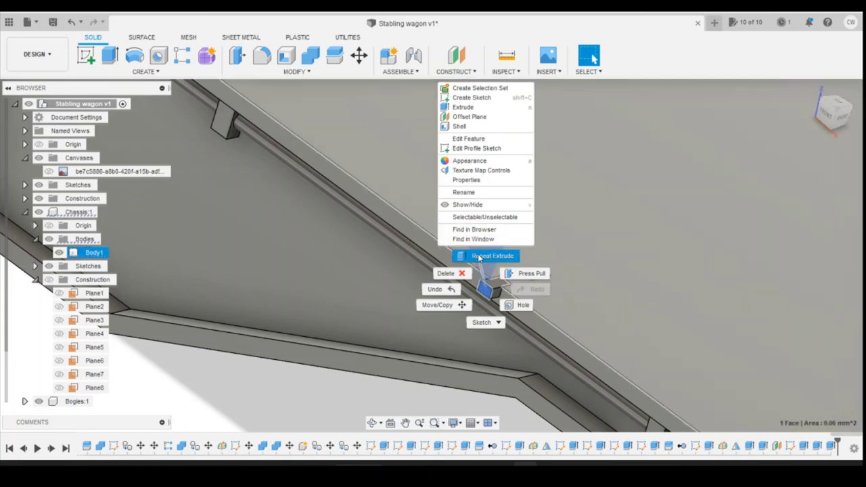
click(484, 253)
scroll(541, 337, down, 3)
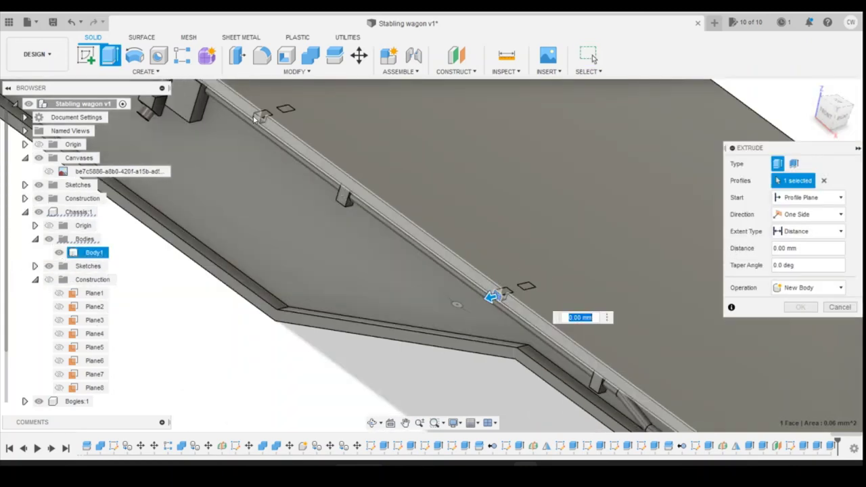
click(257, 119)
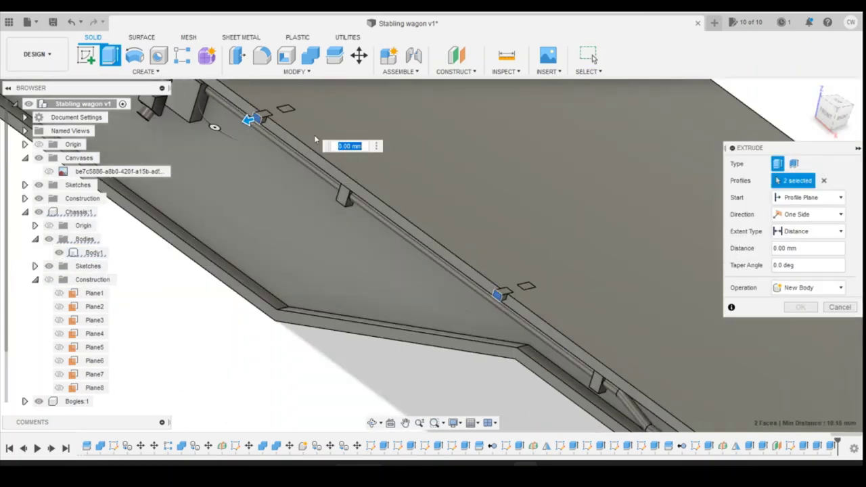
text(-0.25)
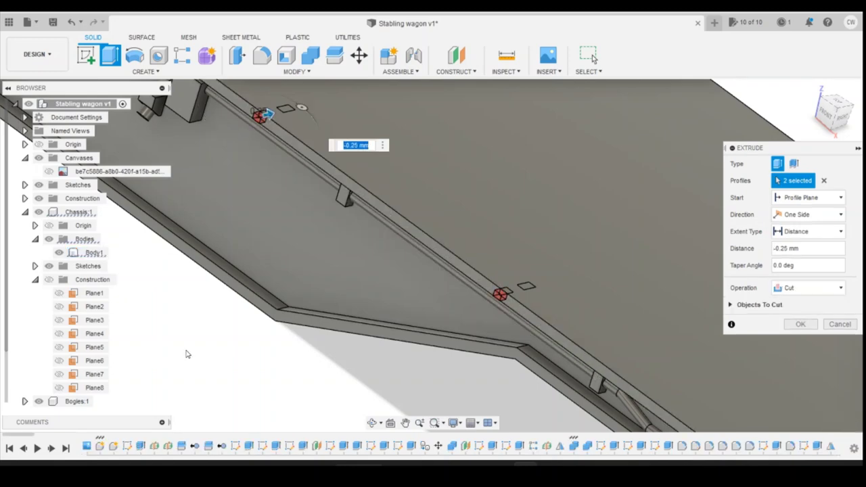
key(Return)
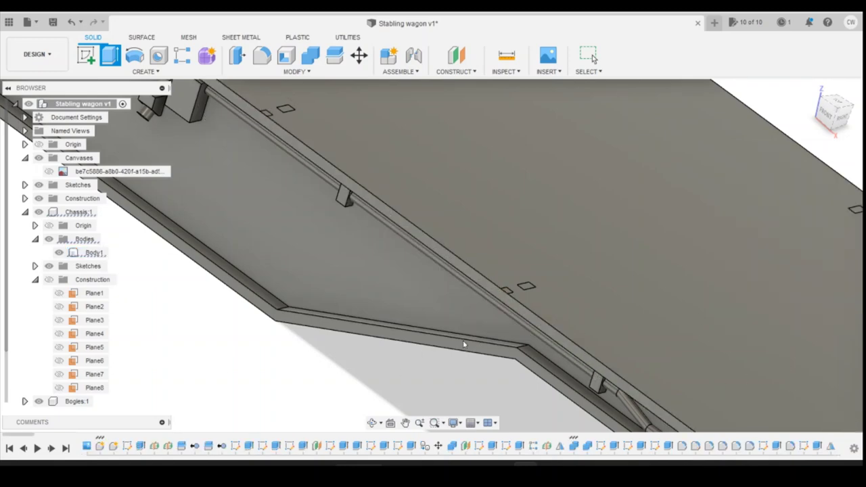
Select the five lug faces along the opposite deck edge and extrude them -0.25 mm as a cut to remove the lugs
scroll(438, 309, down, 3)
drag(834, 125, 788, 112)
scroll(653, 338, down, 2)
scroll(586, 333, up, 6)
scroll(586, 332, up, 3)
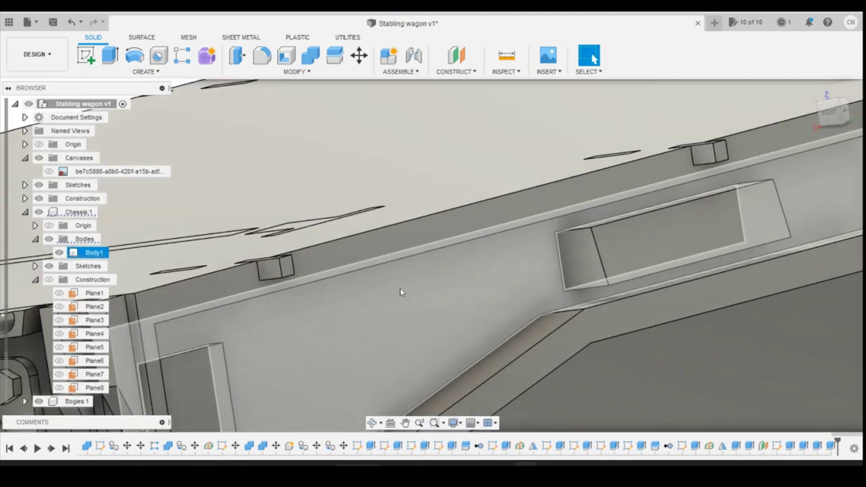
click(288, 271)
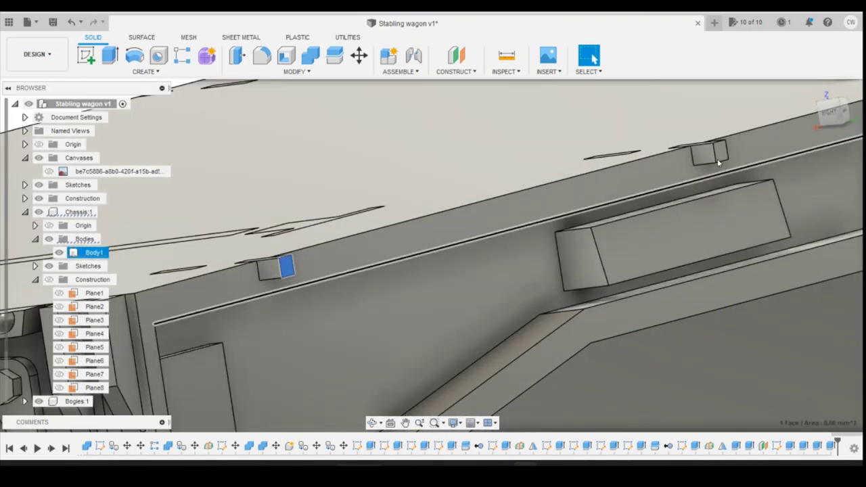
click(720, 151)
scroll(461, 327, down, 5)
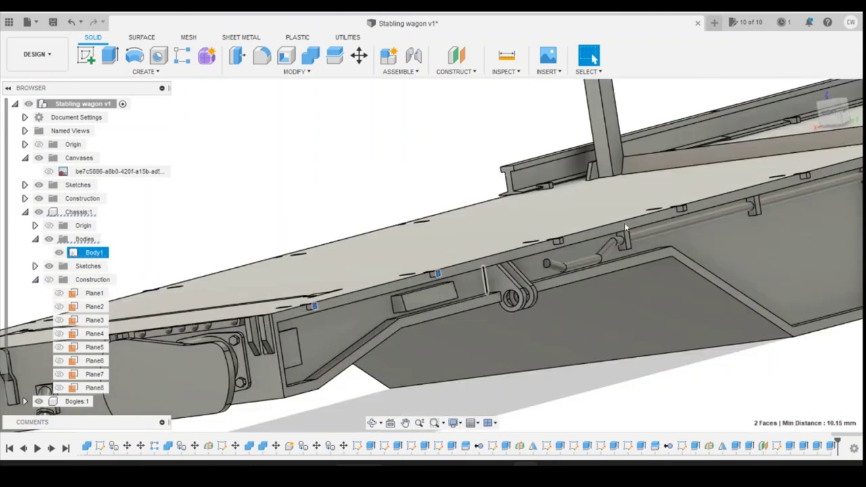
scroll(416, 273, up, 3)
scroll(471, 261, up, 3)
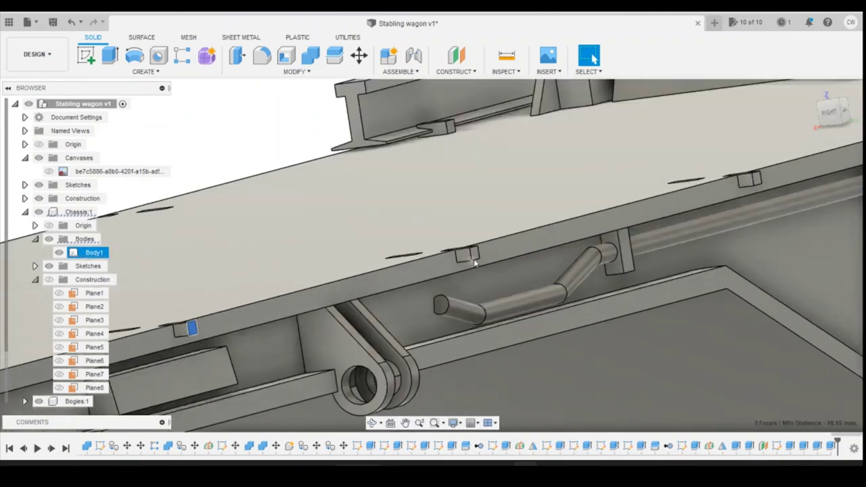
click(475, 256)
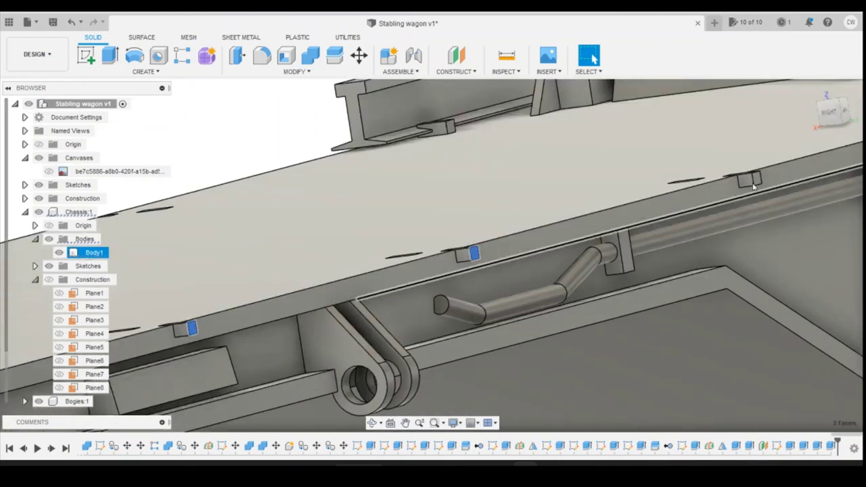
scroll(305, 254, down, 3)
scroll(753, 176, up, 3)
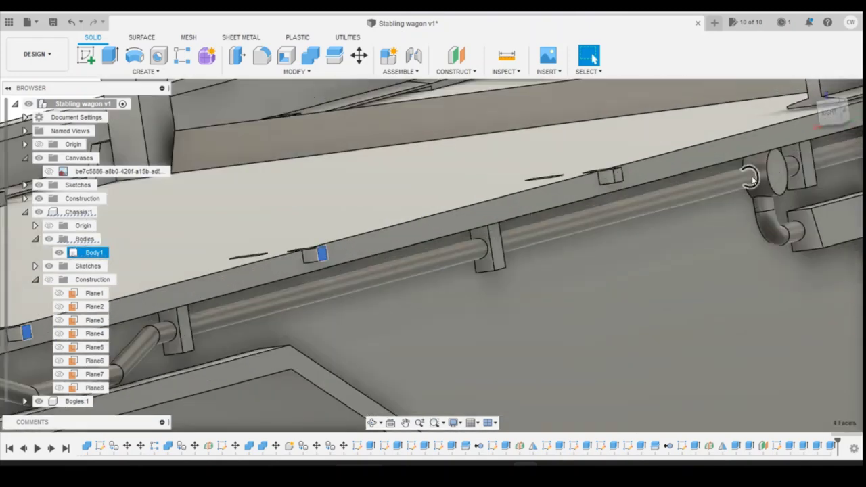
right_click(618, 177)
click(599, 234)
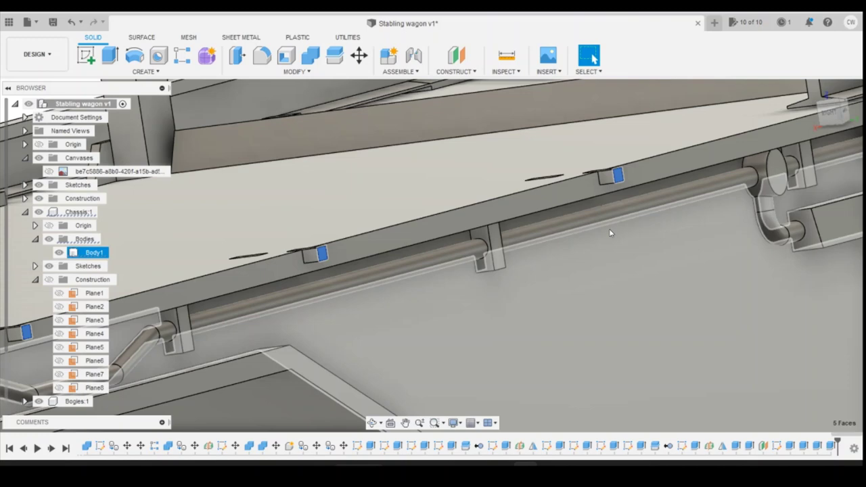
text(-0.25)
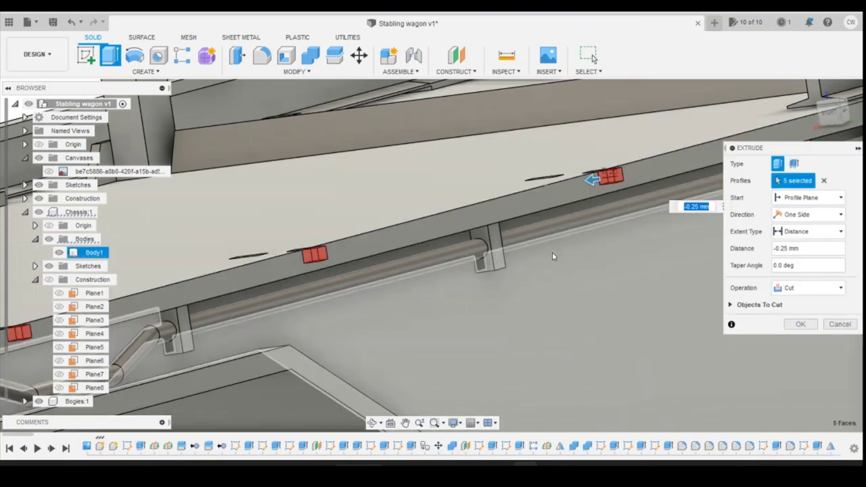
scroll(552, 252, down, 2)
click(801, 324)
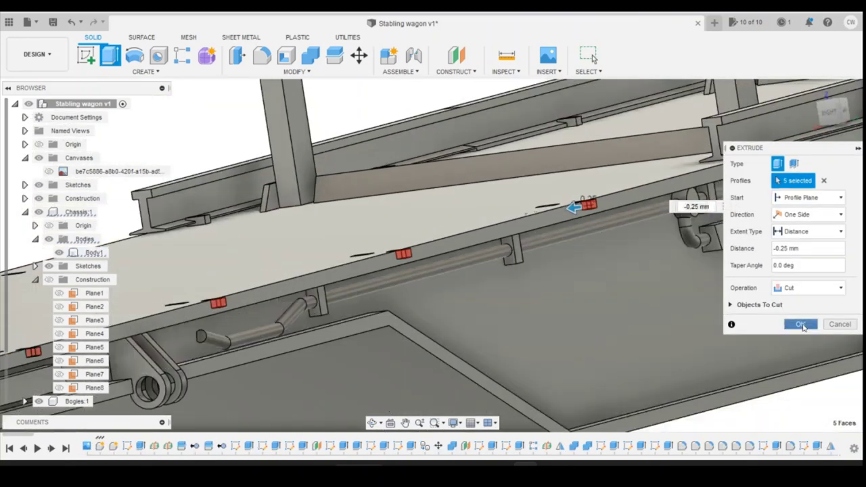
click(638, 284)
Start a sketch on the chassis's buffer-end face in the right-hand view and turn on Slice to section the model there
scroll(476, 294, down, 5)
scroll(476, 294, up, 5)
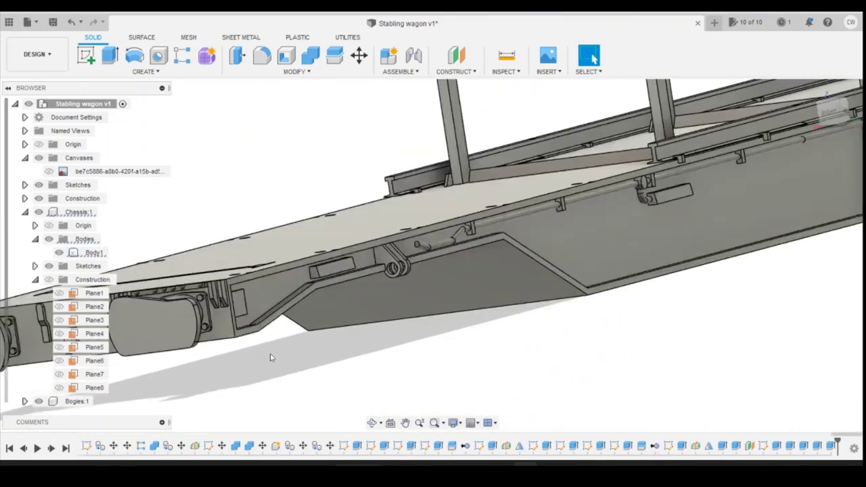
scroll(272, 358, up, 3)
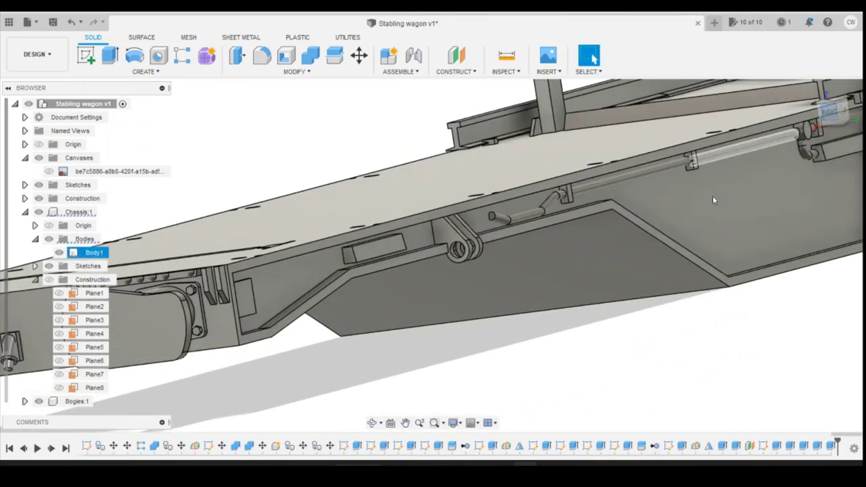
click(821, 116)
click(721, 213)
click(705, 204)
scroll(704, 203, up, 4)
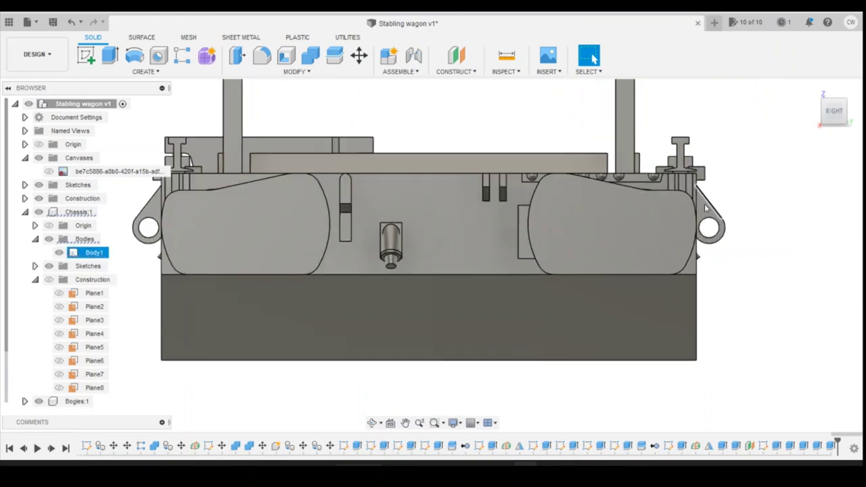
scroll(609, 217, down, 3)
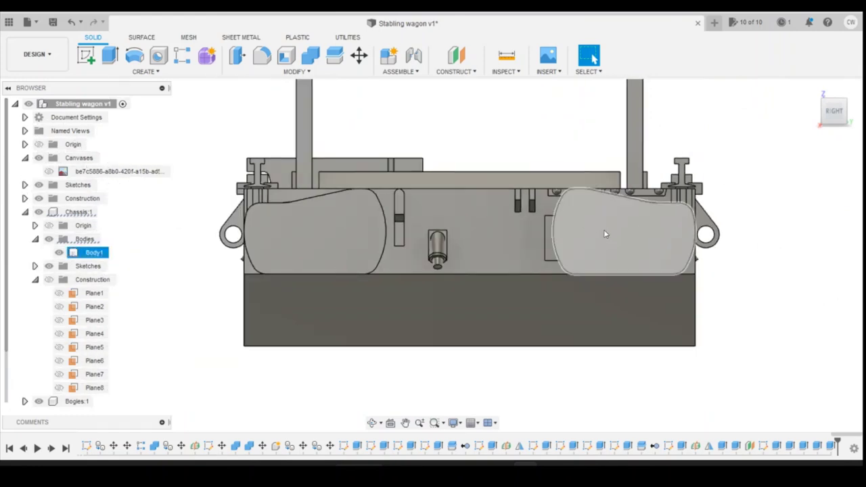
key(Escape)
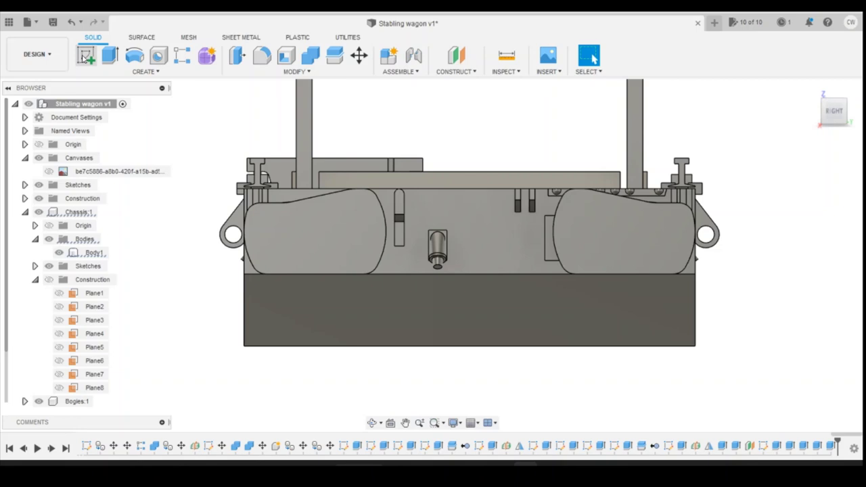
click(85, 57)
click(749, 299)
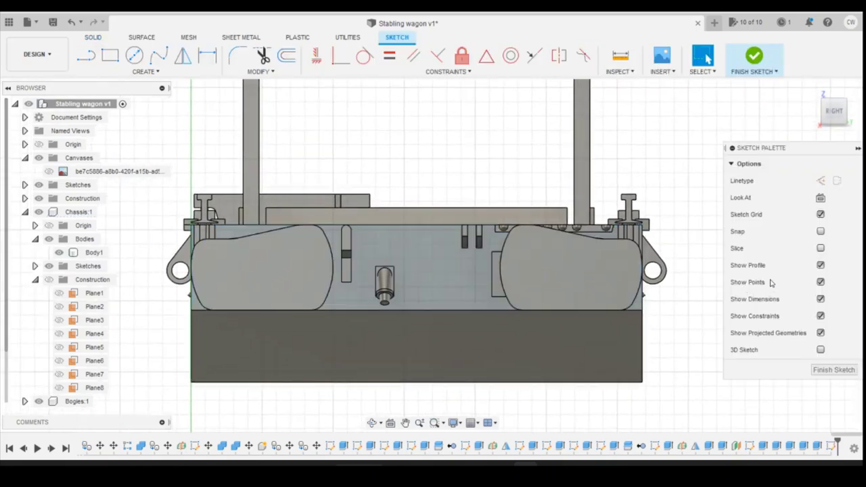
click(820, 248)
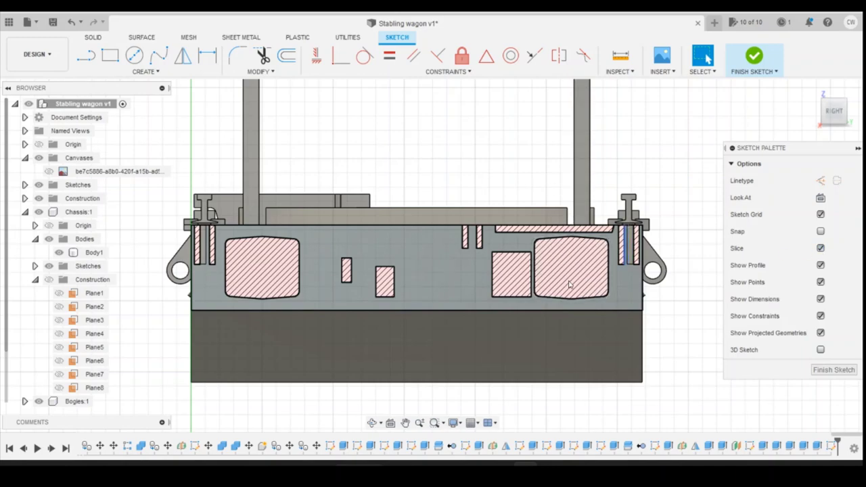
scroll(633, 265, up, 5)
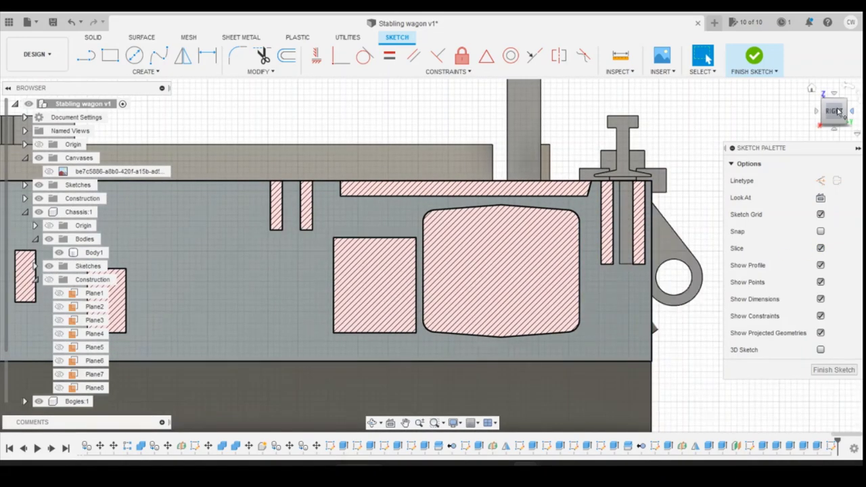
click(837, 111)
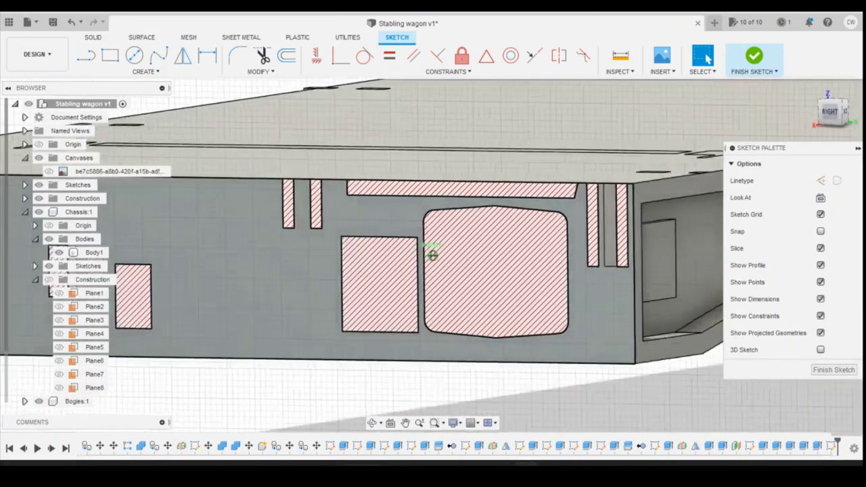
Start a line outline beside the chassis edge, running down, in beneath the outer pair of section slots and up beside the first buffer
shift+middle_drag(433, 255, 434, 233)
click(829, 113)
scroll(559, 199, down, 3)
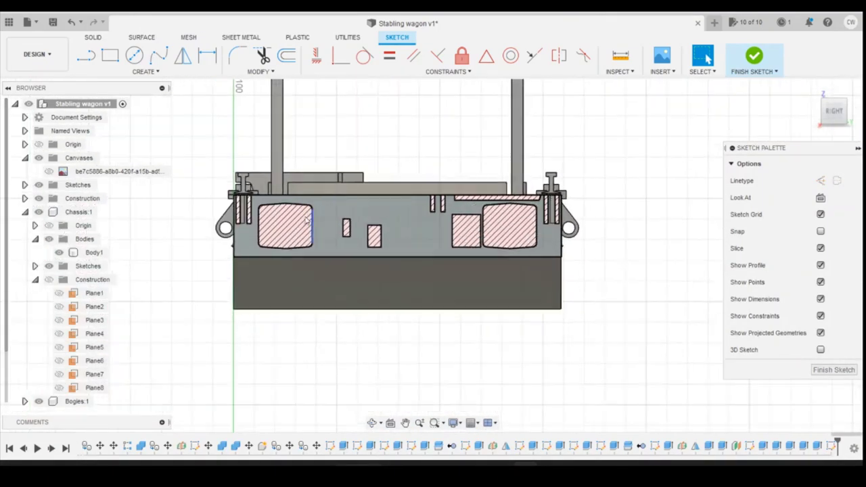
click(85, 55)
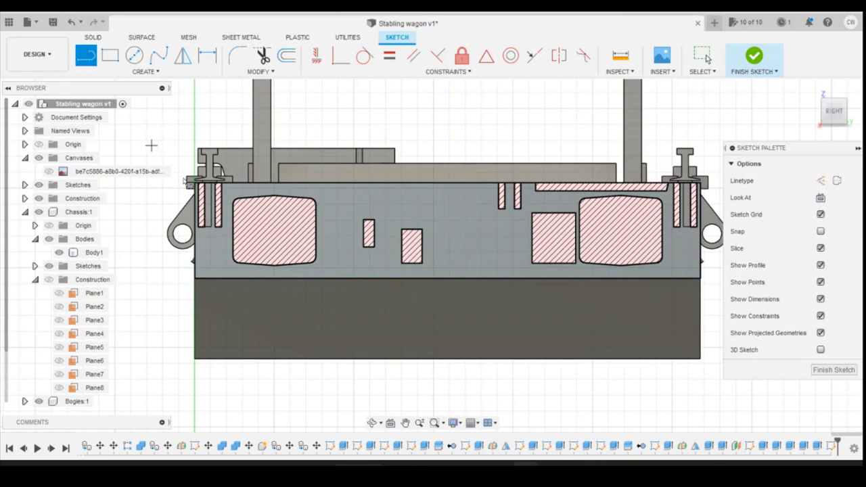
click(181, 169)
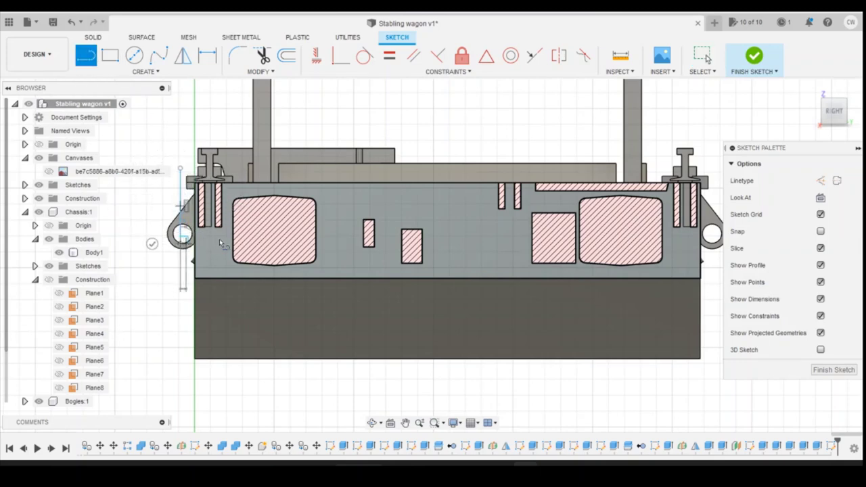
scroll(227, 243, up, 1)
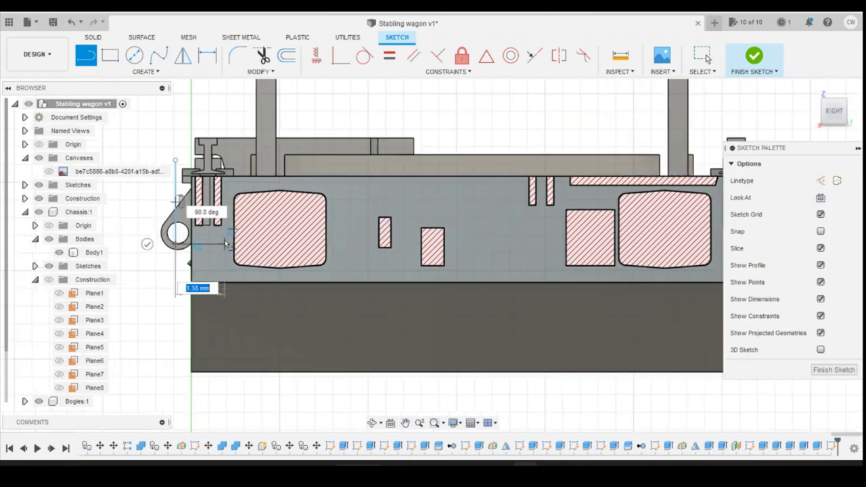
scroll(227, 244, up, 2)
click(226, 245)
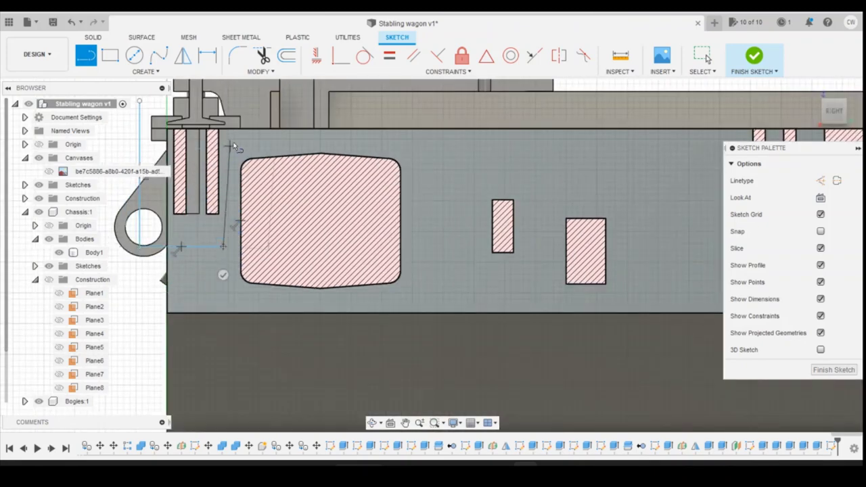
click(234, 144)
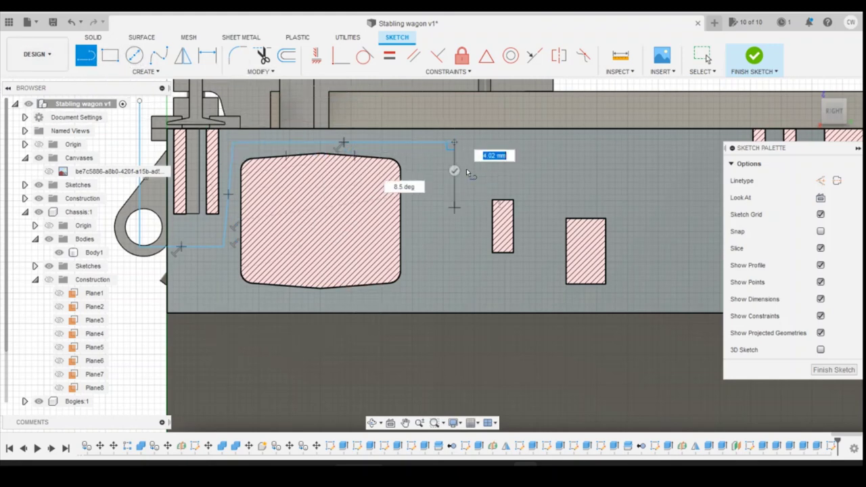
Continue the outline over the first buffer, sloping down beneath the middle pair of narrow ribs and rising over the square box
scroll(328, 164, down, 2)
scroll(569, 163, up, 5)
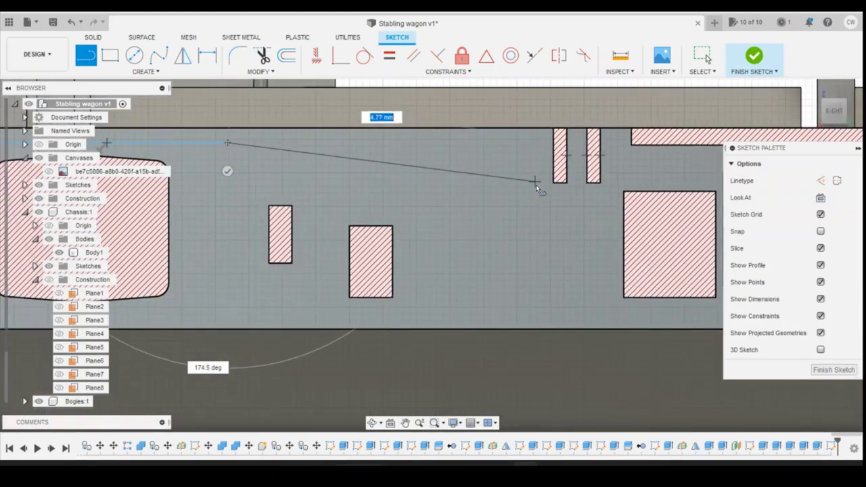
click(607, 192)
scroll(264, 164, down, 2)
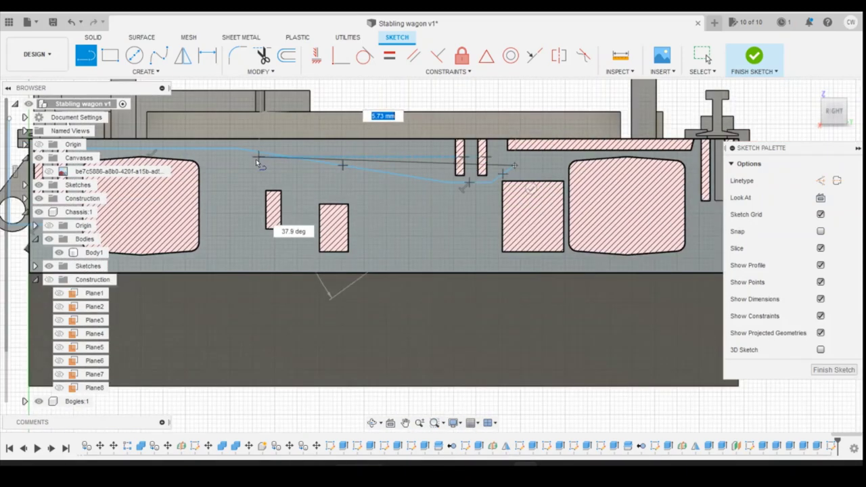
scroll(572, 156, up, 8)
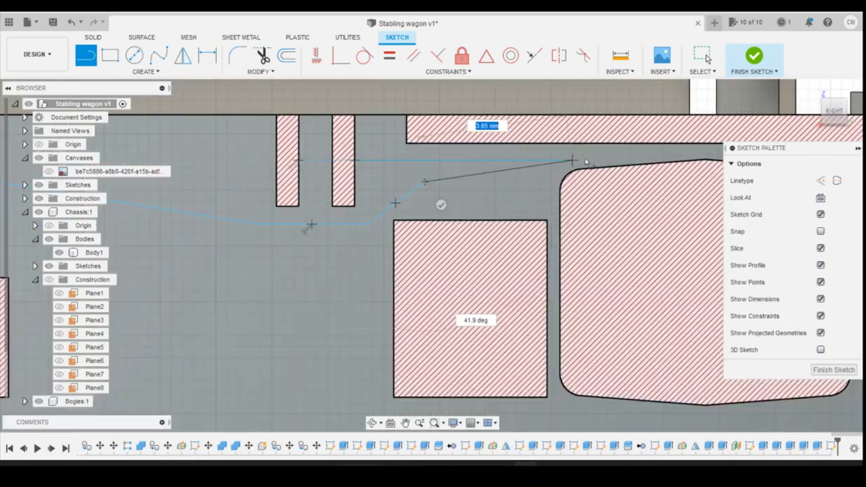
scroll(263, 140, down, 4)
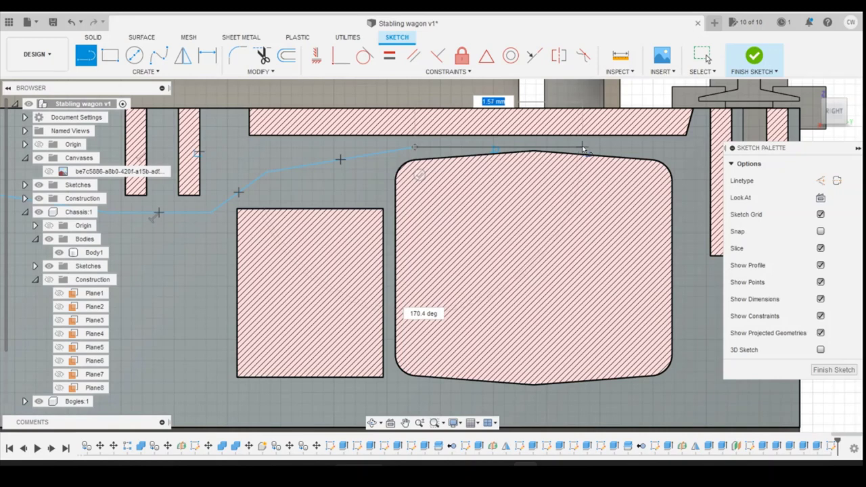
Run the outline over the second buffer, down beside it, out past the opposite chassis side and up above the deck
click(581, 147)
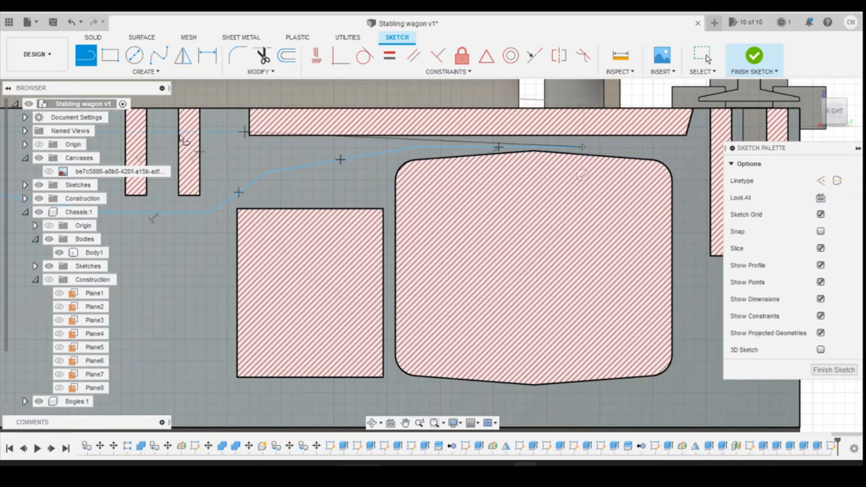
click(686, 147)
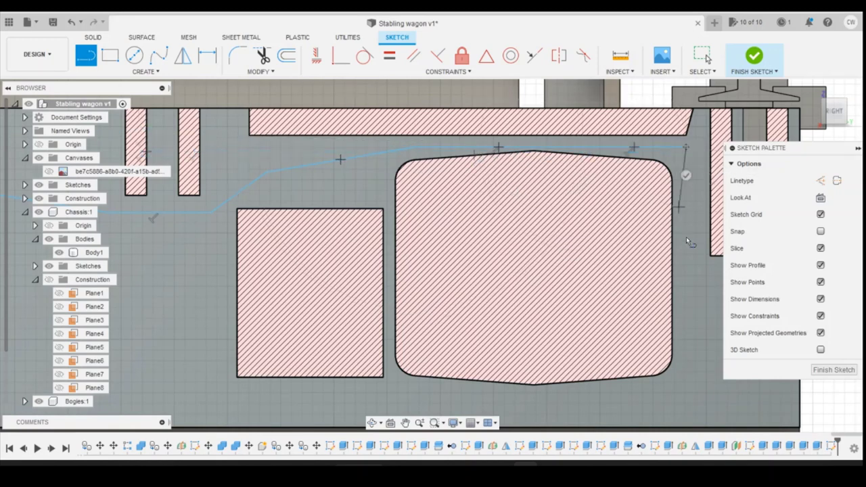
click(695, 266)
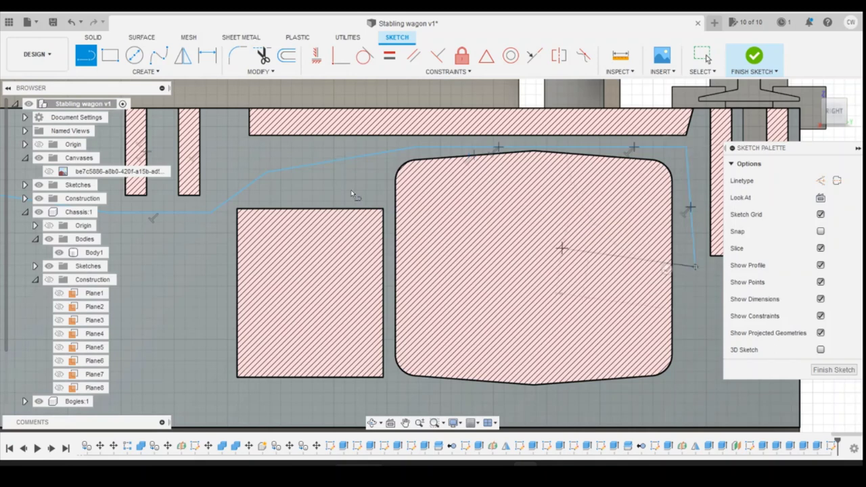
scroll(339, 189, down, 2)
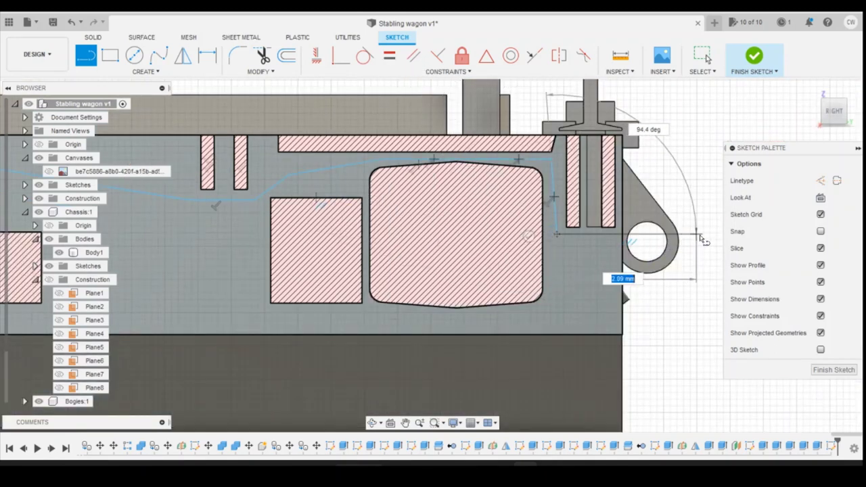
click(698, 235)
click(684, 115)
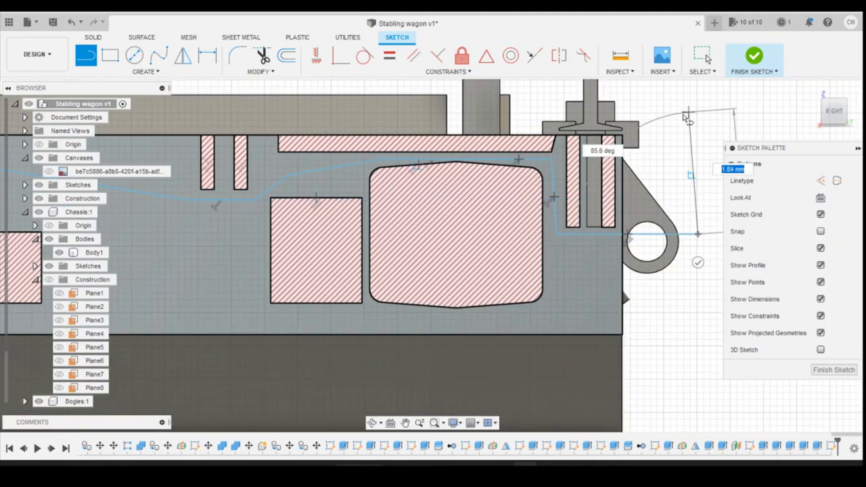
Close the outline with a line above the deck back to its starting point and finish the Line command
scroll(734, 132, down, 2)
scroll(734, 131, down, 2)
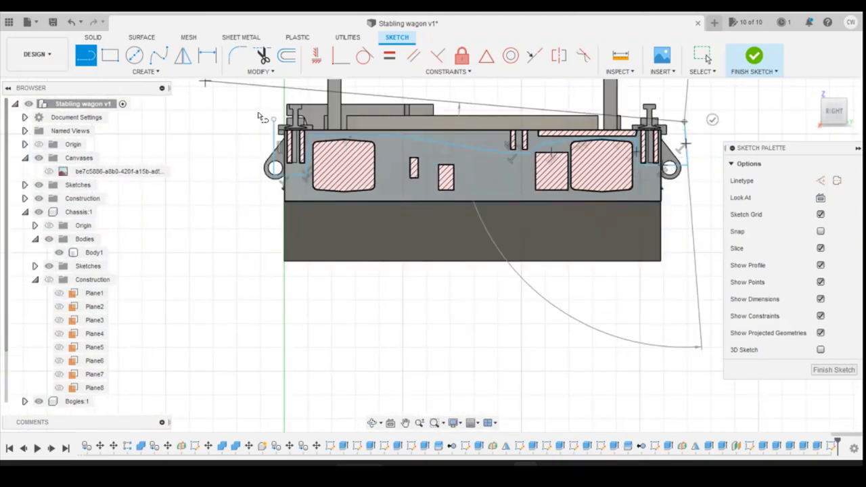
scroll(277, 123, up, 3)
click(269, 123)
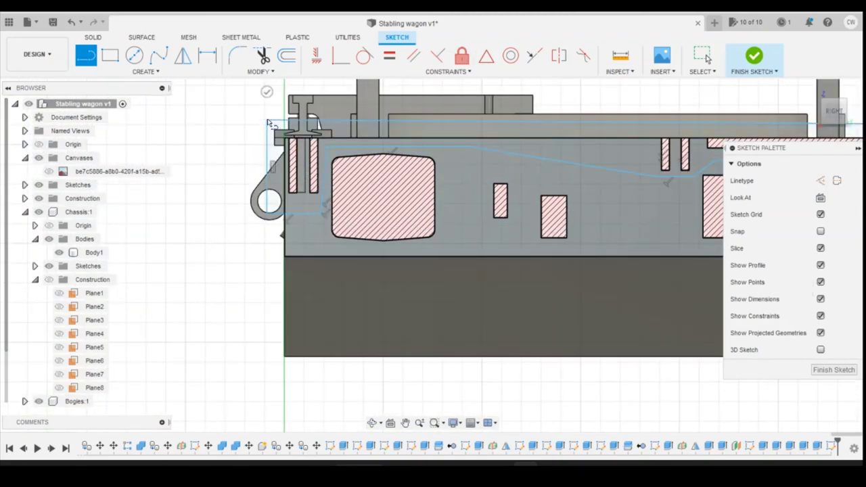
key(Escape)
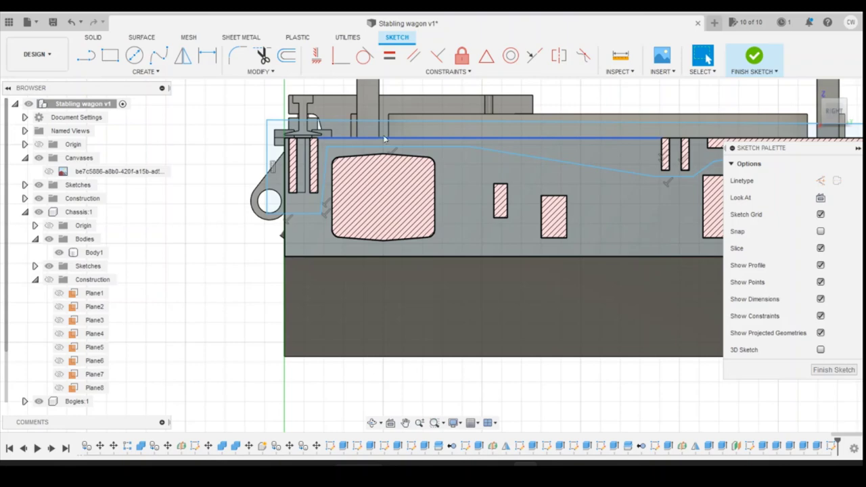
Select the profiles inside the closed outline above the buffers and extrude them 0.50 mm outward as a cut
click(572, 152)
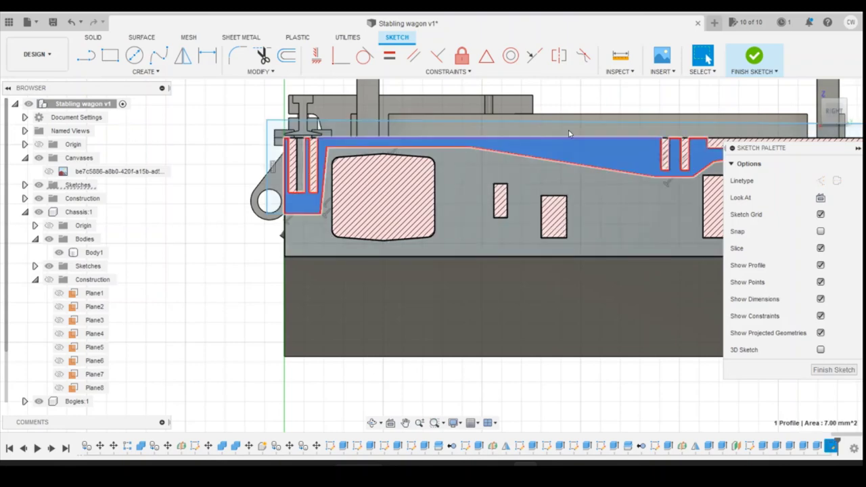
scroll(208, 182, up, 5)
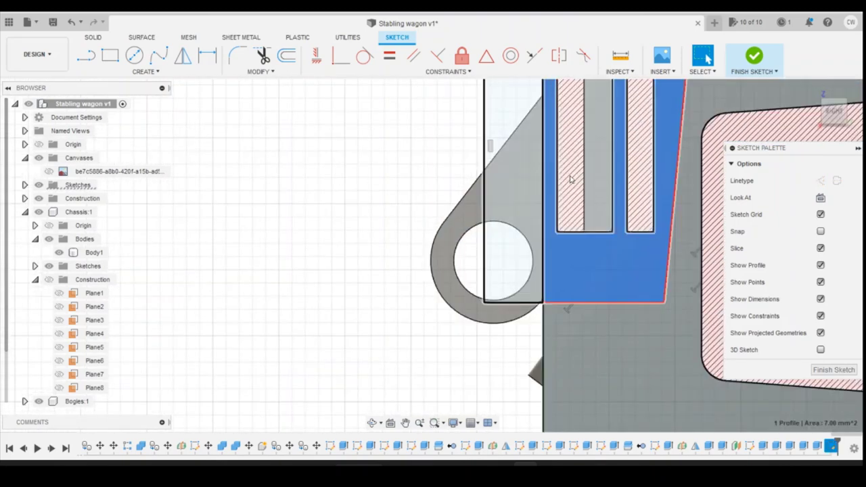
click(600, 179)
scroll(389, 187, down, 5)
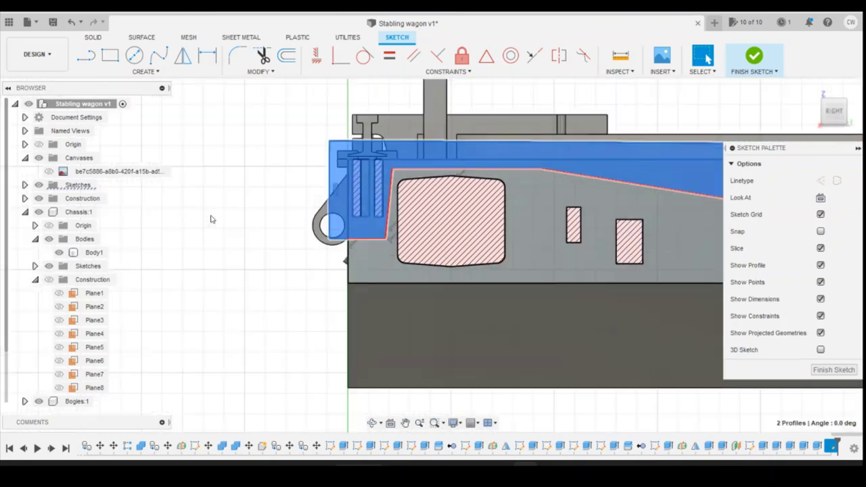
scroll(300, 145, down, 3)
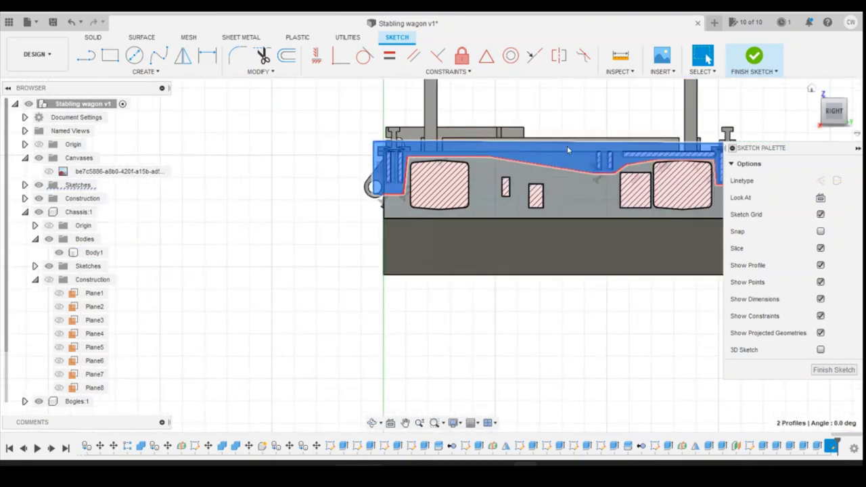
scroll(567, 145, down, 2)
scroll(570, 156, up, 3)
right_click(532, 160)
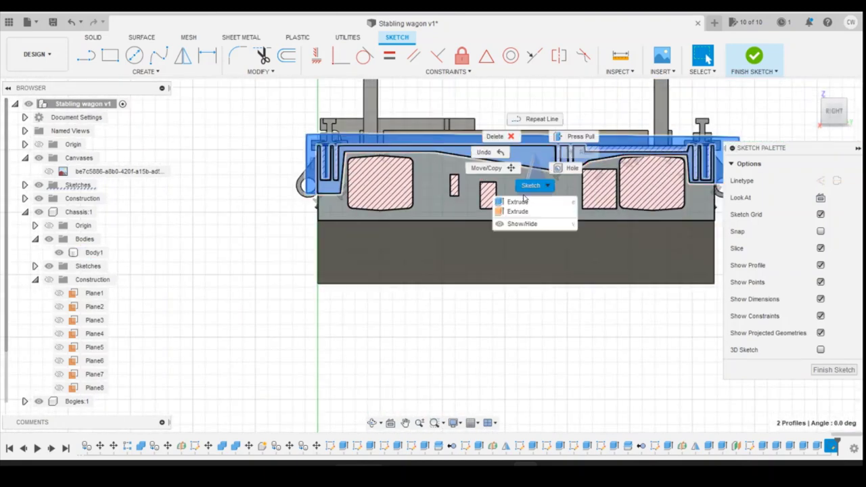
click(520, 202)
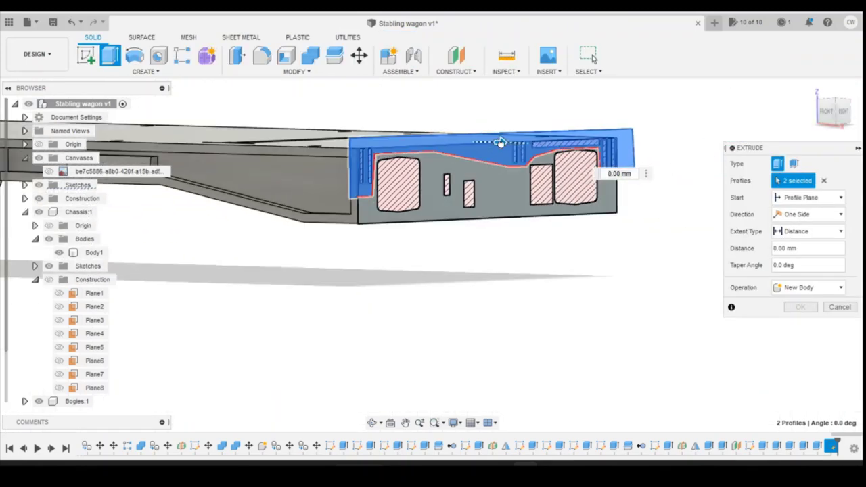
drag(502, 143, 508, 140)
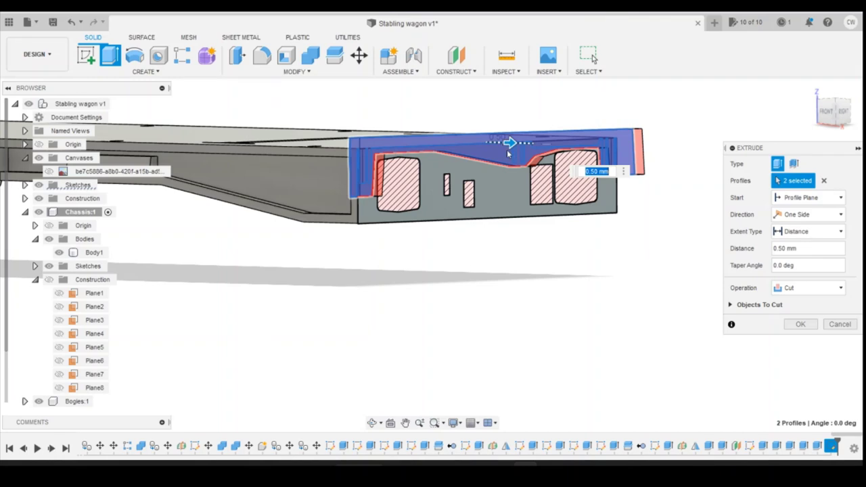
click(799, 324)
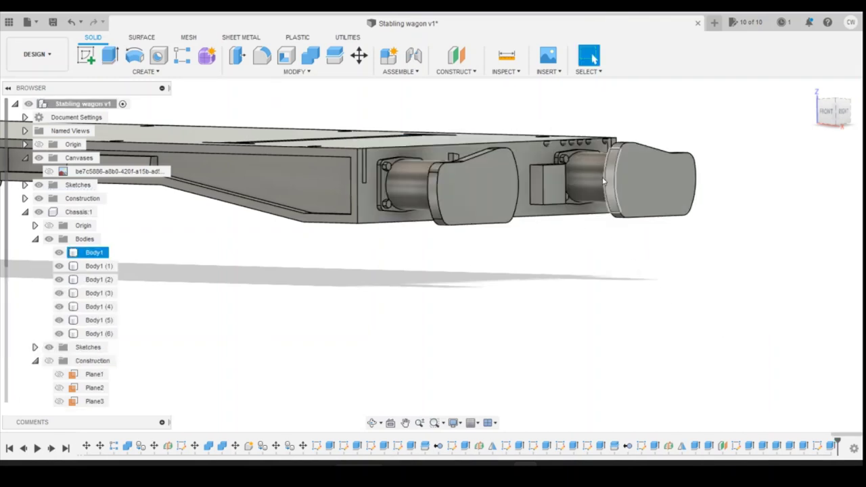
scroll(593, 161, up, 3)
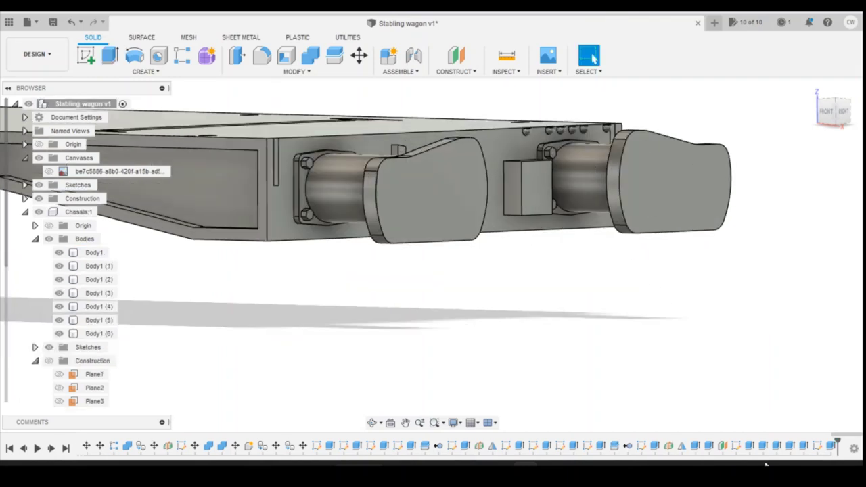
Edit the buffer-end extrude cut and set its distance to 1.00 mm
right_click(832, 447)
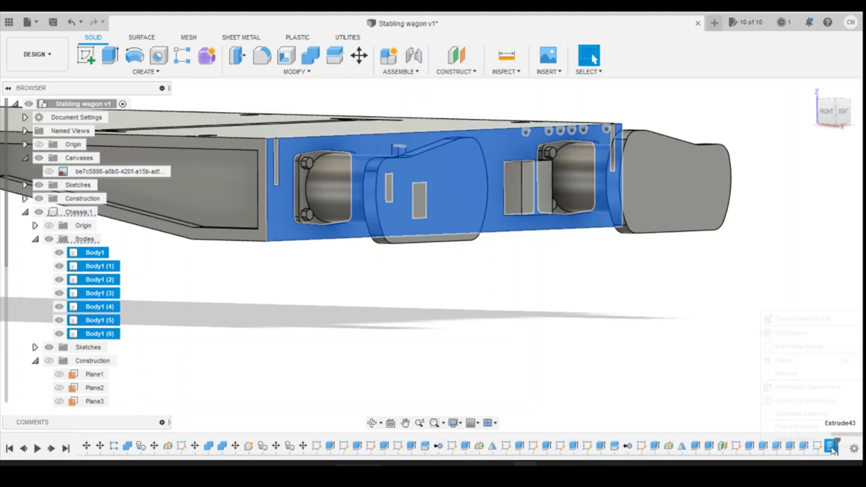
click(812, 336)
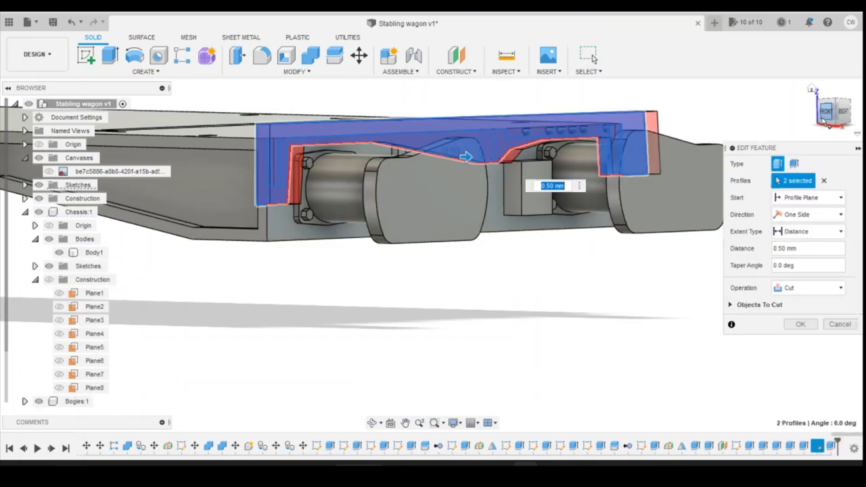
click(826, 111)
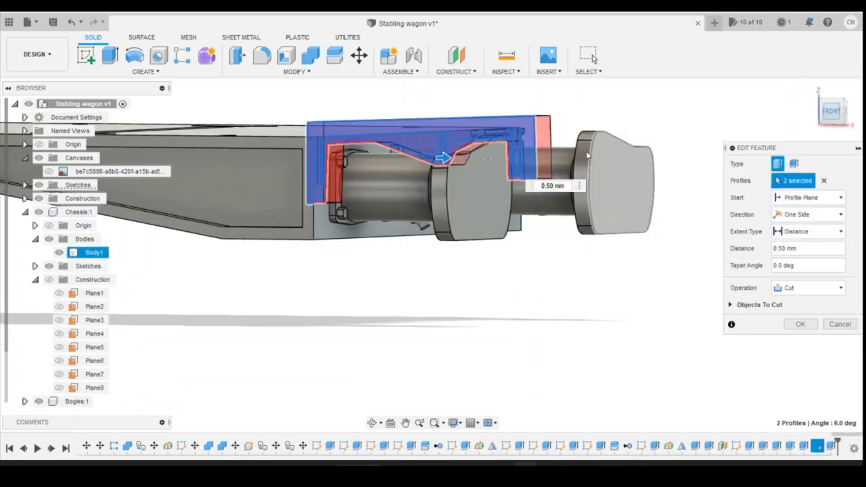
drag(414, 161, 433, 159)
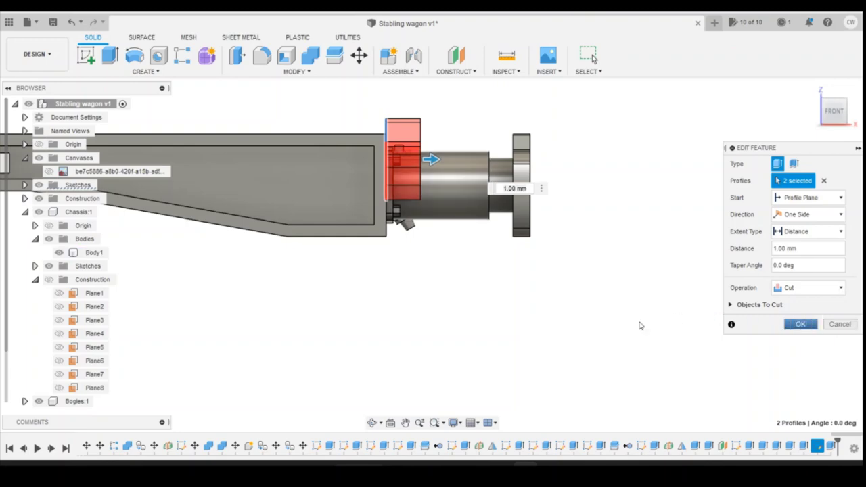
key(Return)
Examine the trimmed buffer end and the rest of the chassis along its length from several angles
mouse_move(835, 109)
mouse_down()
mouse_move(821, 120)
mouse_move(814, 109)
mouse_move(825, 116)
mouse_up()
scroll(526, 245, down, 3)
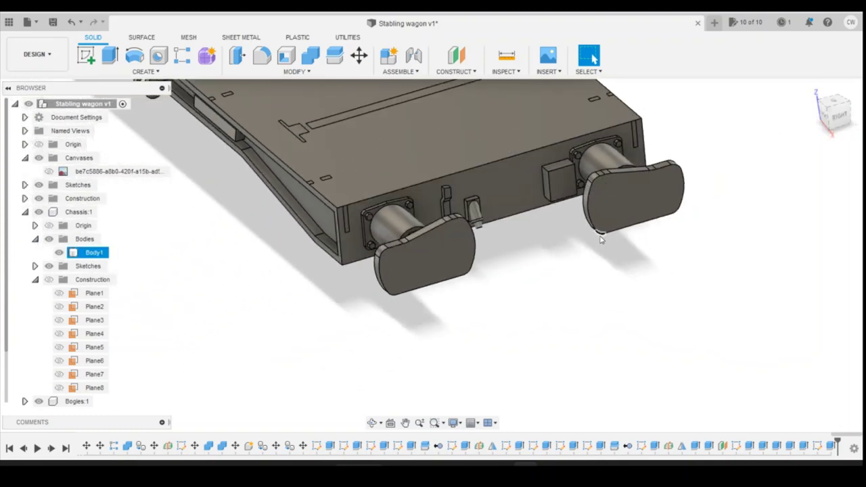
scroll(588, 238, down, 5)
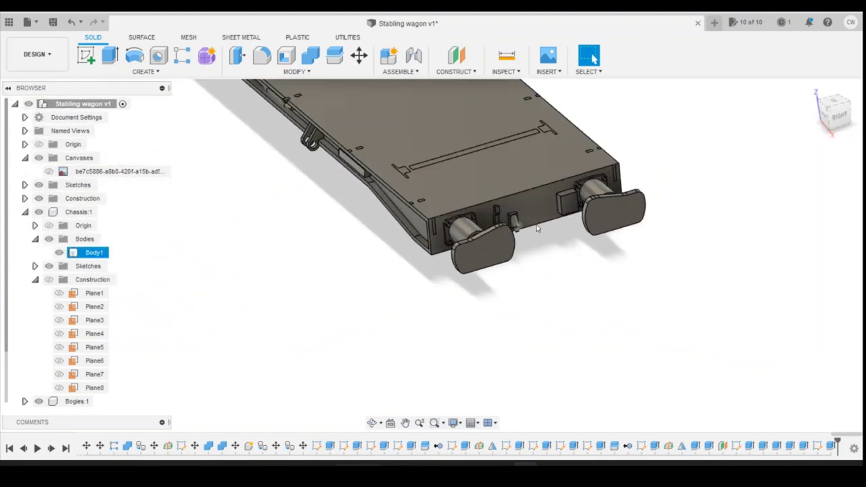
scroll(507, 189, up, 2)
scroll(507, 191, down, 3)
key(Escape)
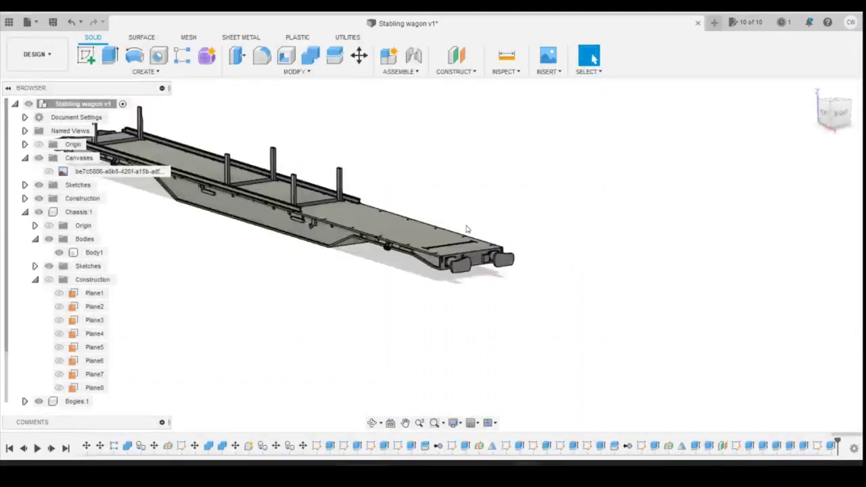
click(94, 252)
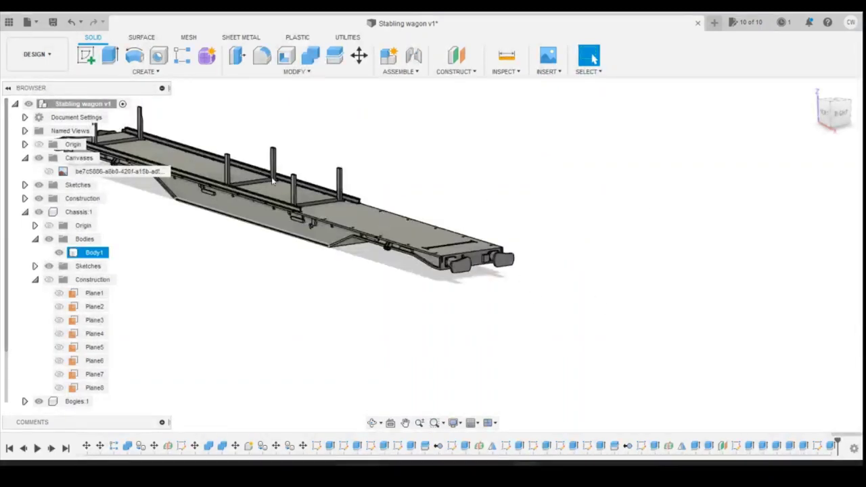
scroll(357, 173, up, 5)
scroll(357, 173, down, 5)
key(Escape)
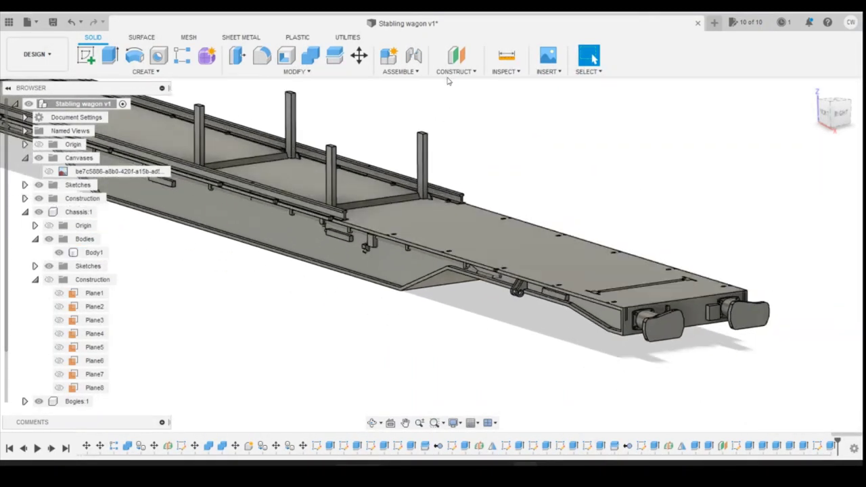
Create an offset construction plane 1.00 mm above the top face of one of the upright deck posts
click(456, 55)
scroll(377, 135, up, 4)
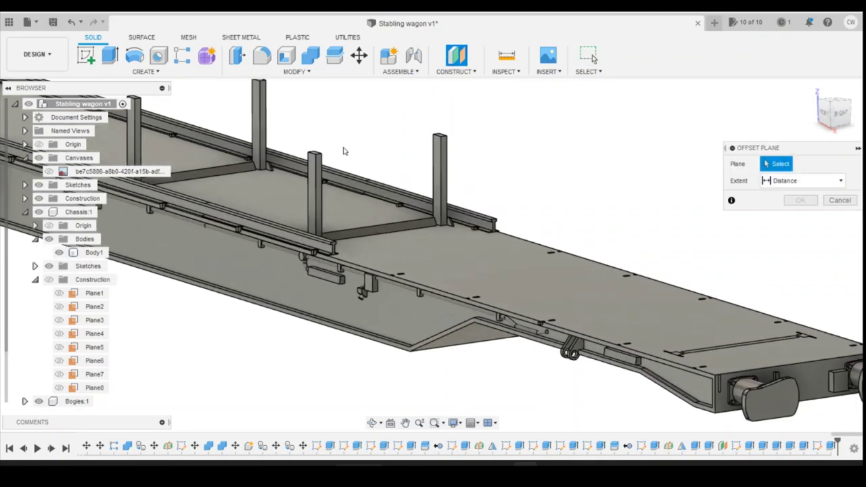
scroll(343, 150, up, 4)
click(306, 161)
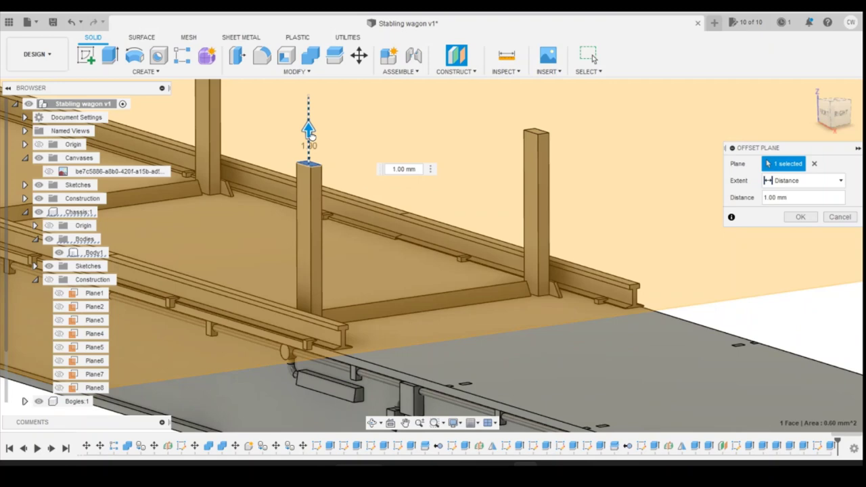
drag(308, 146, 309, 132)
scroll(606, 225, down, 5)
scroll(606, 225, down, 3)
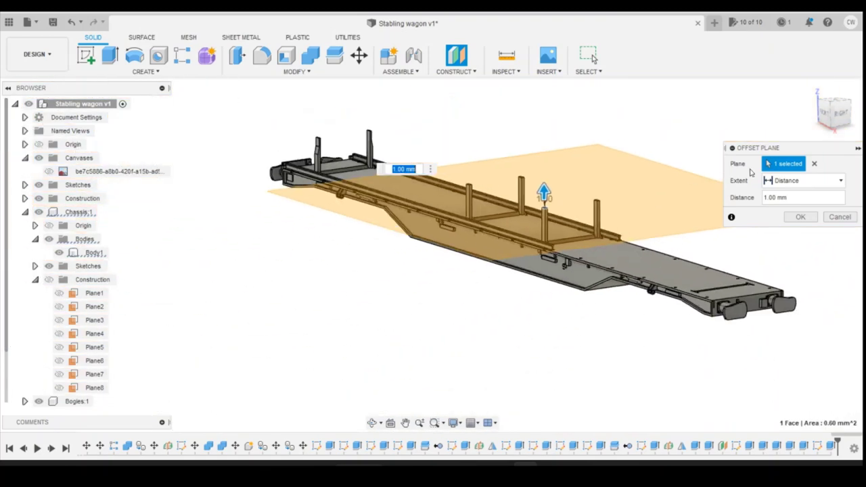
click(801, 217)
Start a sketch on the new offset plane and draw a rectangle about 29 by 13 mm around the two middle cross-bars and their posts
click(837, 101)
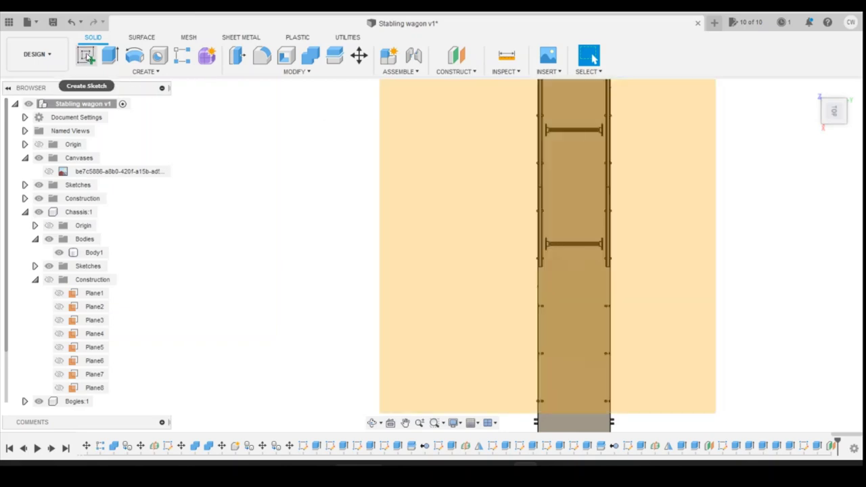
click(86, 54)
click(673, 155)
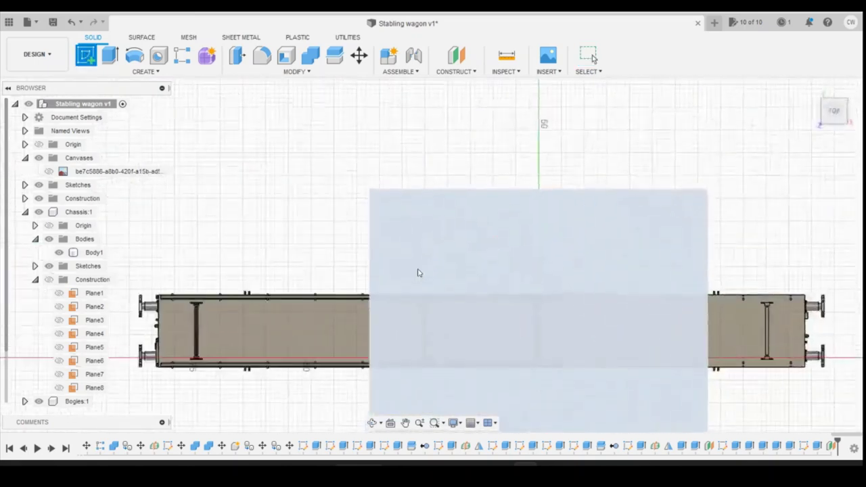
click(110, 54)
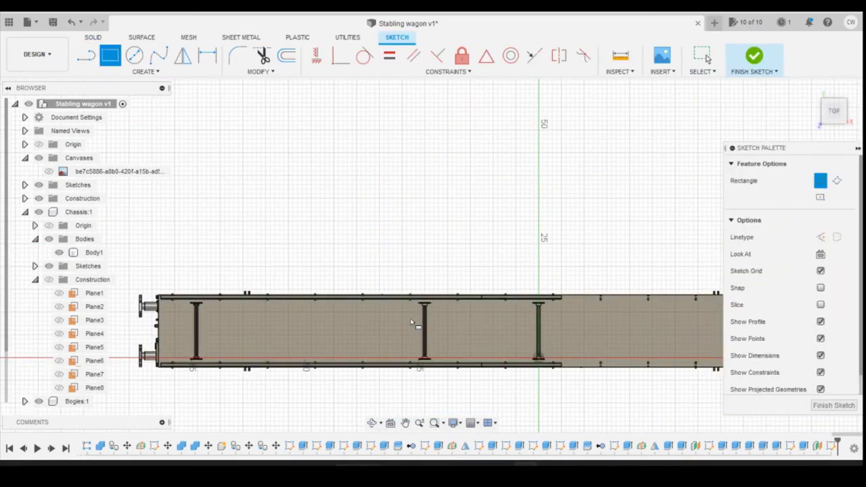
scroll(422, 318, up, 5)
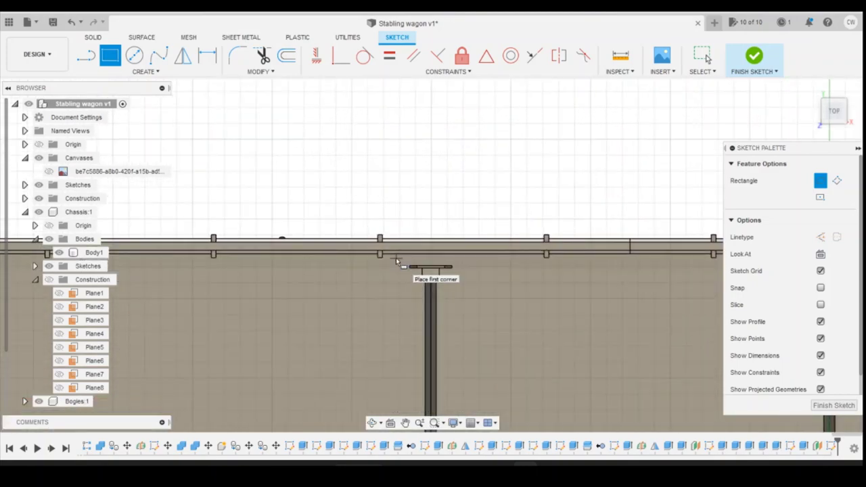
click(398, 263)
scroll(196, 312, down, 3)
scroll(599, 406, up, 3)
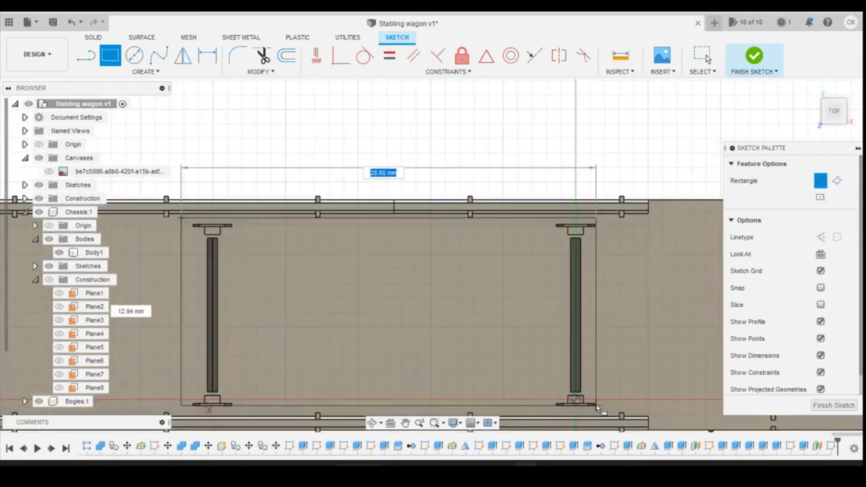
click(600, 410)
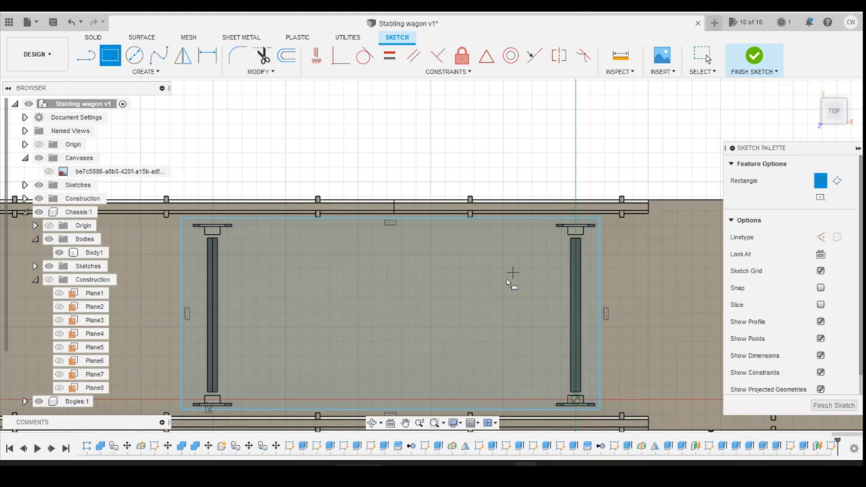
key(Escape)
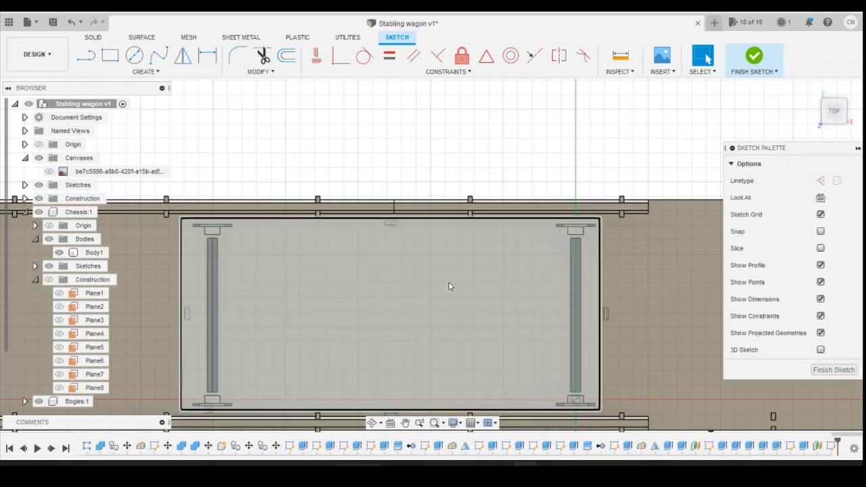
Extrude the rectangle -8.04 mm as a cut down to the deck to remove the enclosed posts and cross-bars
right_click(449, 283)
click(439, 332)
key(e)
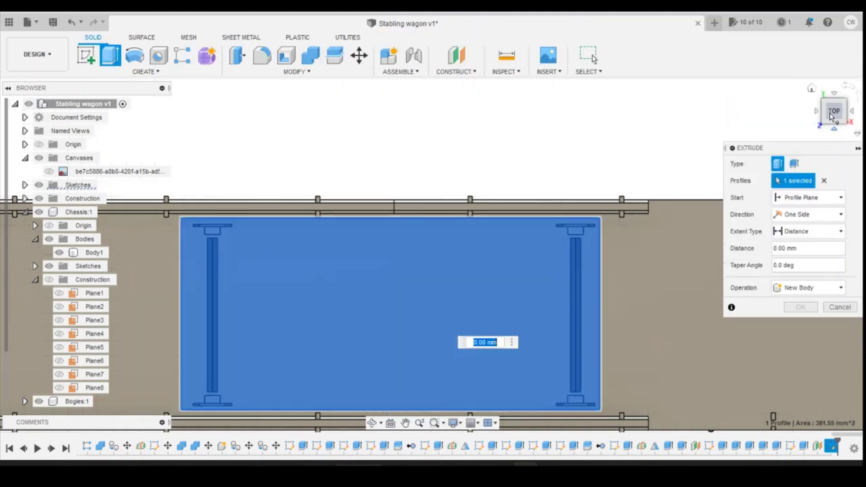
text(-8.04)
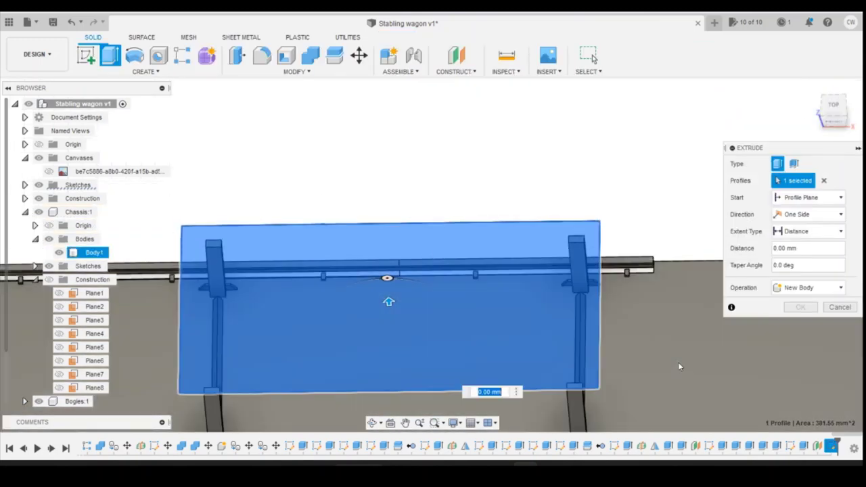
click(797, 325)
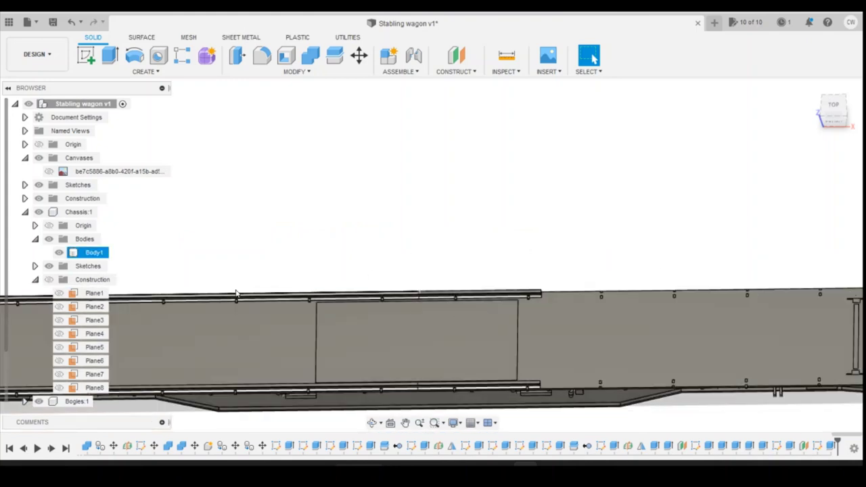
scroll(235, 291, down, 2)
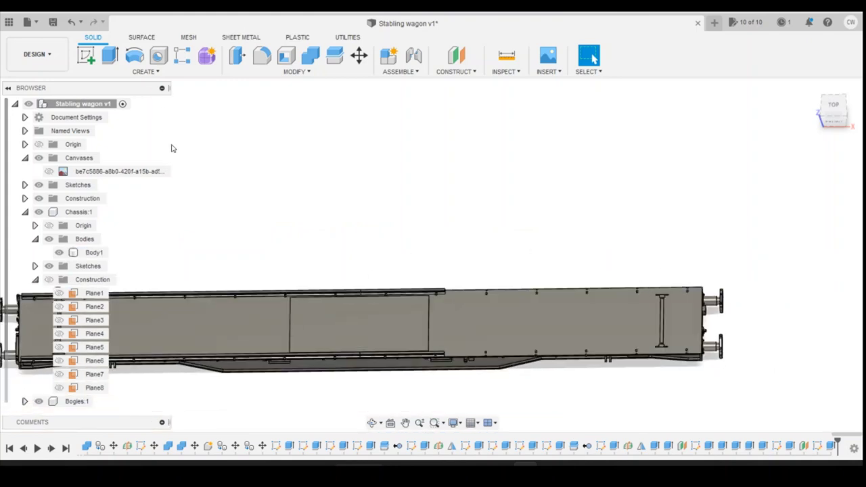